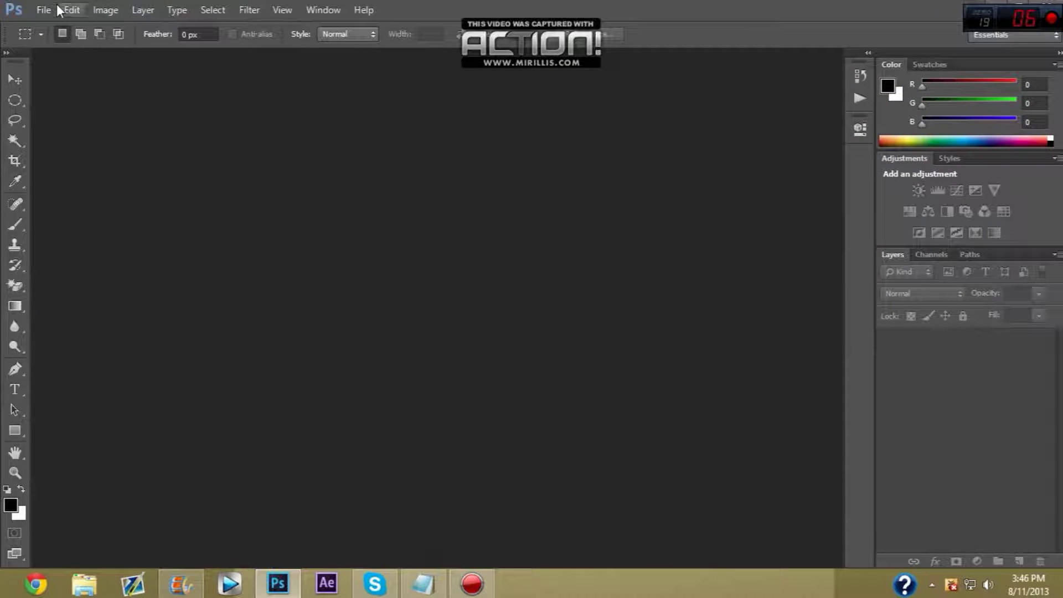
Open Tear Logo.psd from the Pictures > My Pictures > tut folder
{"action": "left_click", "coordinate": [56, 7]}
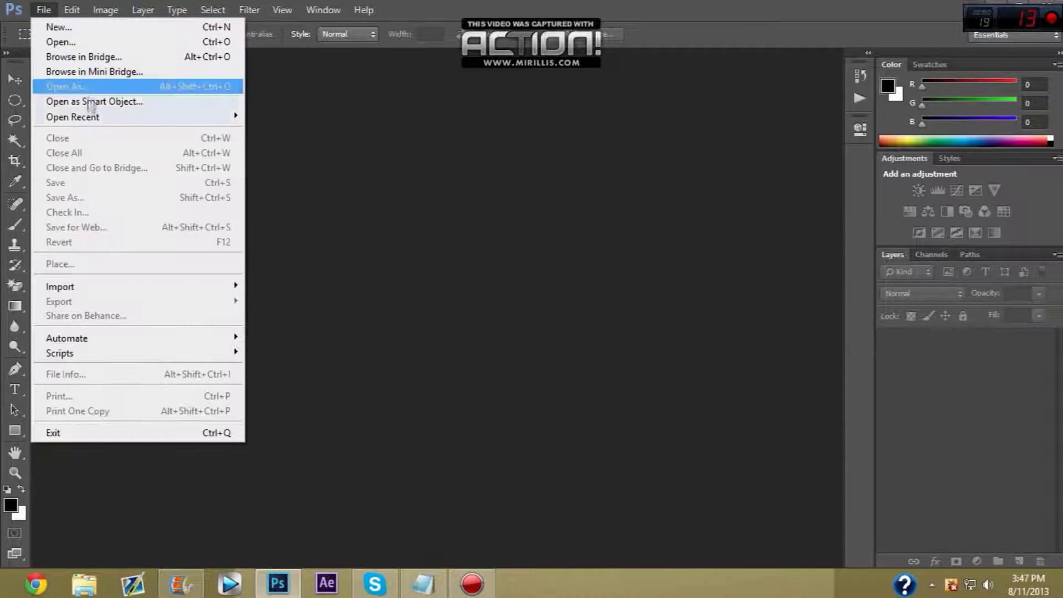
{"action": "left_click", "coordinate": [389, 191]}
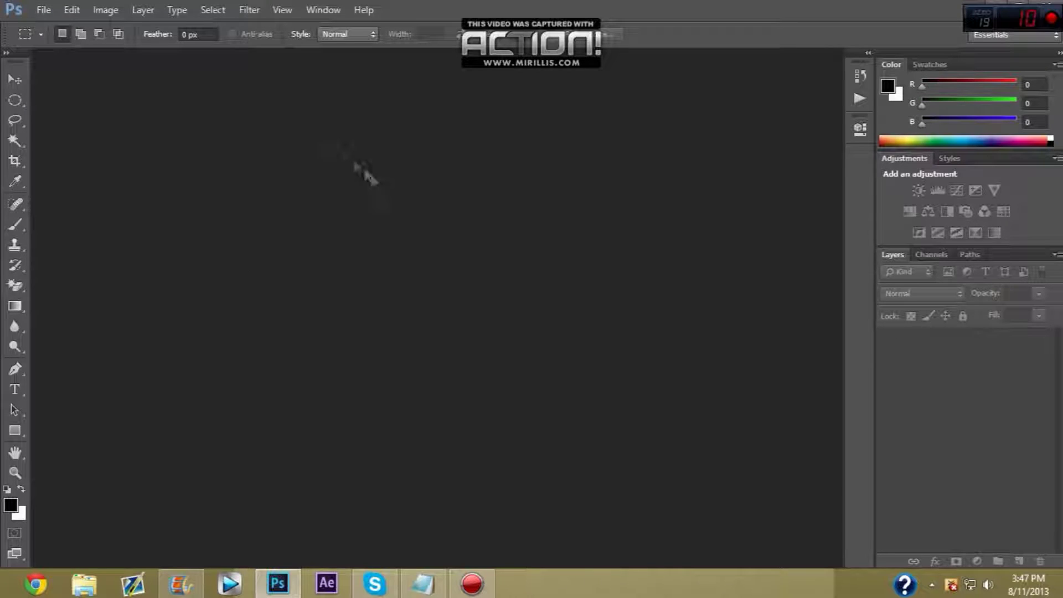
{"action": "left_click", "coordinate": [44, 10]}
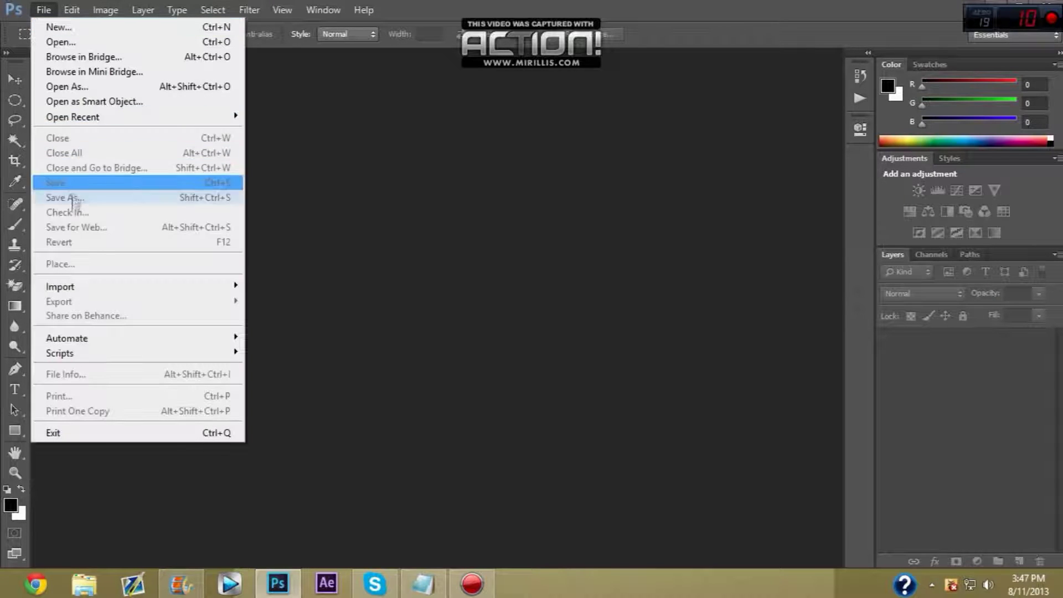
{"action": "left_click", "coordinate": [411, 191]}
{"action": "left_click", "coordinate": [34, 9]}
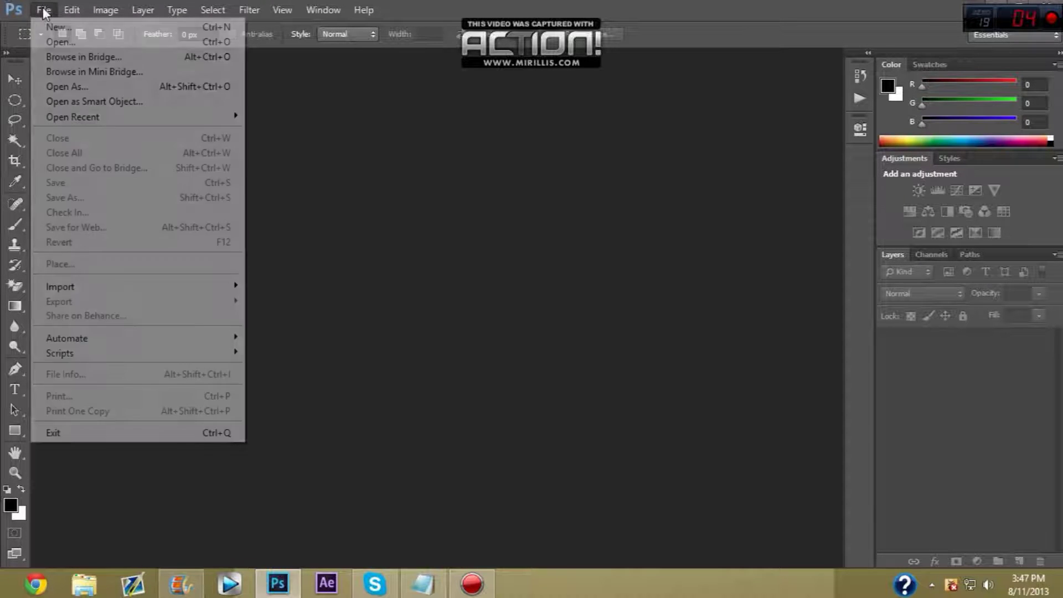
{"action": "left_click", "coordinate": [55, 44]}
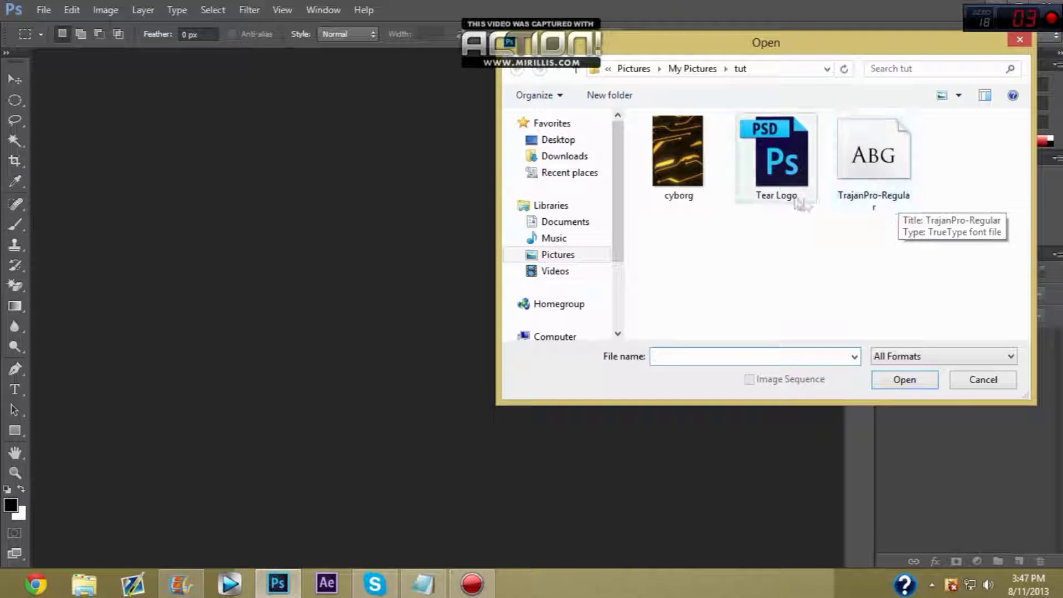
{"action": "double_click", "coordinate": [790, 171]}
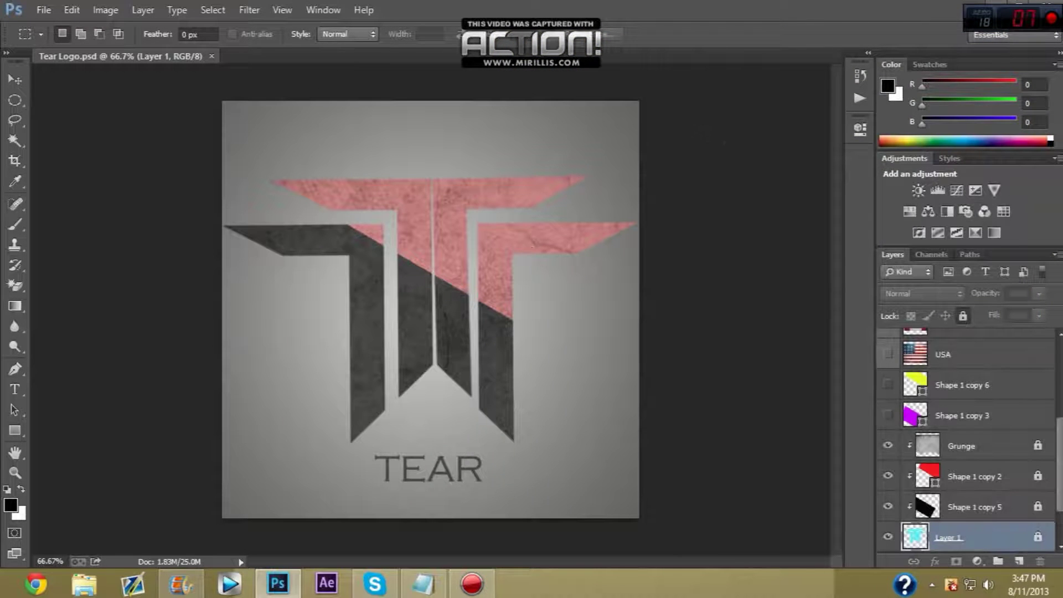
Delete Layer 5 and the AUSTRALIA, BRASIL, CANADA and USA flag layers
{"action": "scroll", "coordinate": [960, 406], "scroll_direction": "up", "scroll_amount": 6}
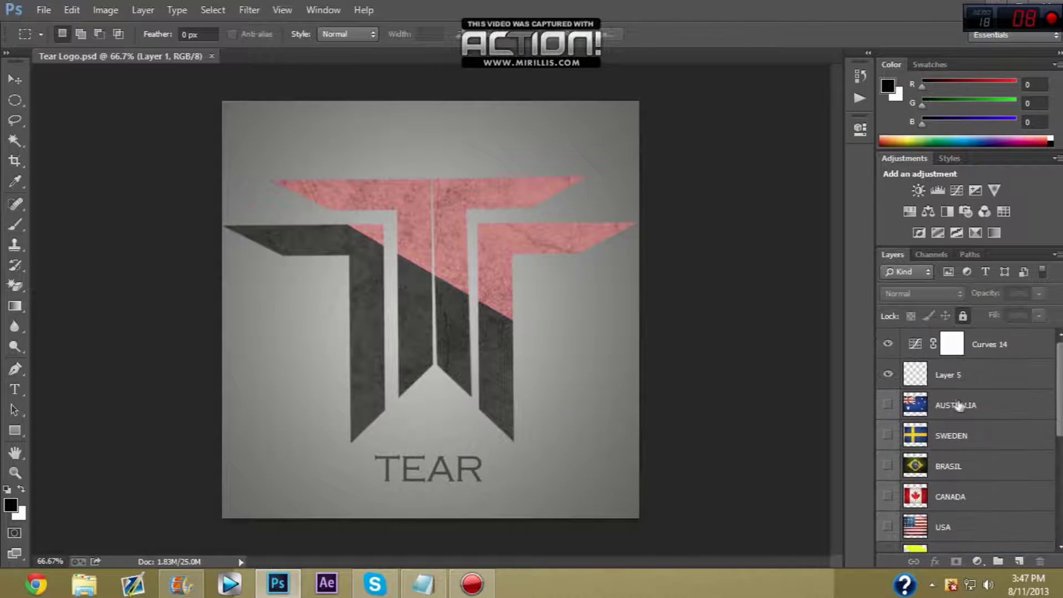
{"action": "left_click", "coordinate": [954, 407]}
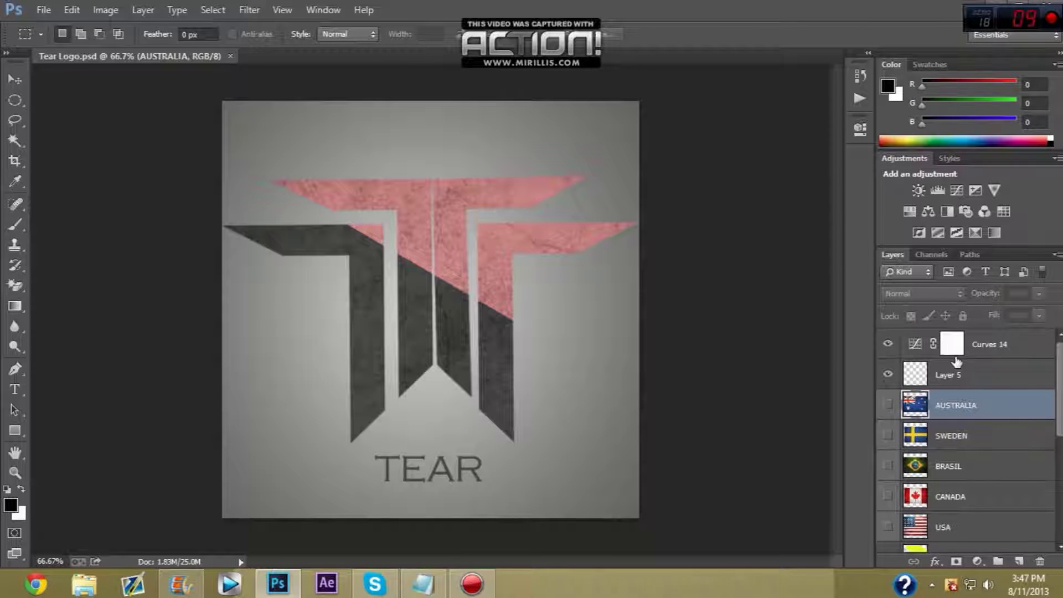
{"action": "left_click", "coordinate": [949, 376]}
{"action": "key", "text": "Delete"}
{"action": "key", "text": "Delete"}
{"action": "key", "text": "Delete"}
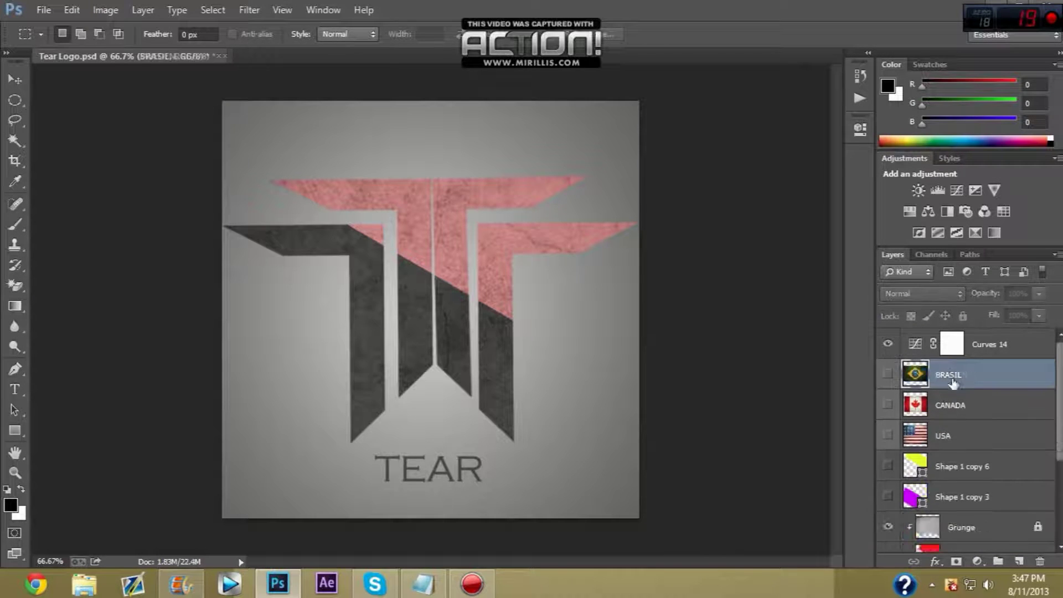
{"action": "key", "text": "Delete"}
{"action": "key", "text": "Delete"}
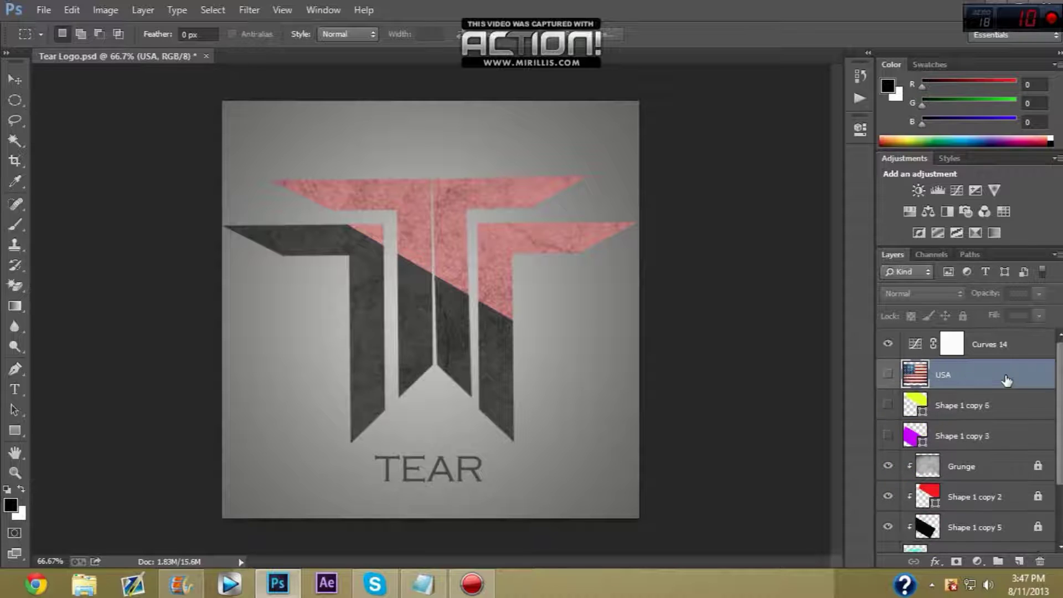
{"action": "key", "text": "Delete"}
{"action": "key", "text": "Delete"}
{"action": "key", "text": "Delete"}
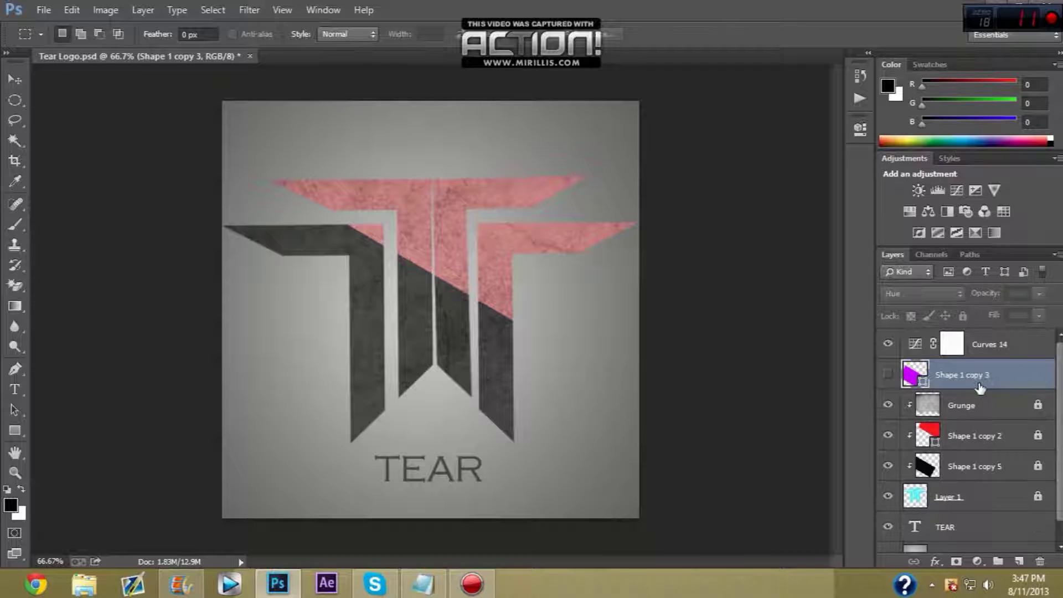
{"action": "key", "text": "Delete"}
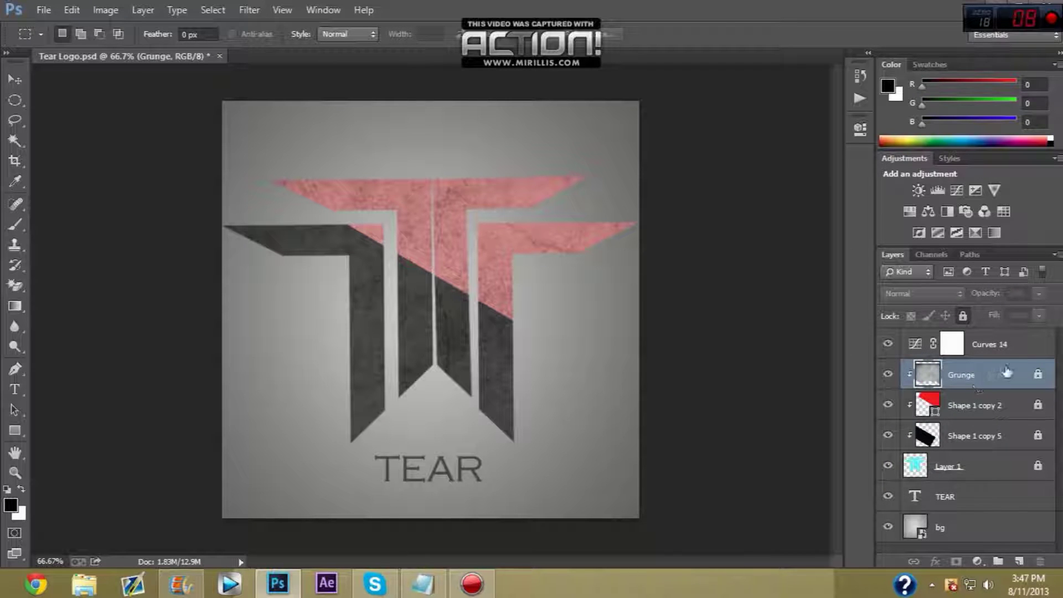
Unlock and delete the Shape 1 copy 5, Shape 1 copy 2 and Grunge layers
{"action": "left_click", "coordinate": [989, 405]}
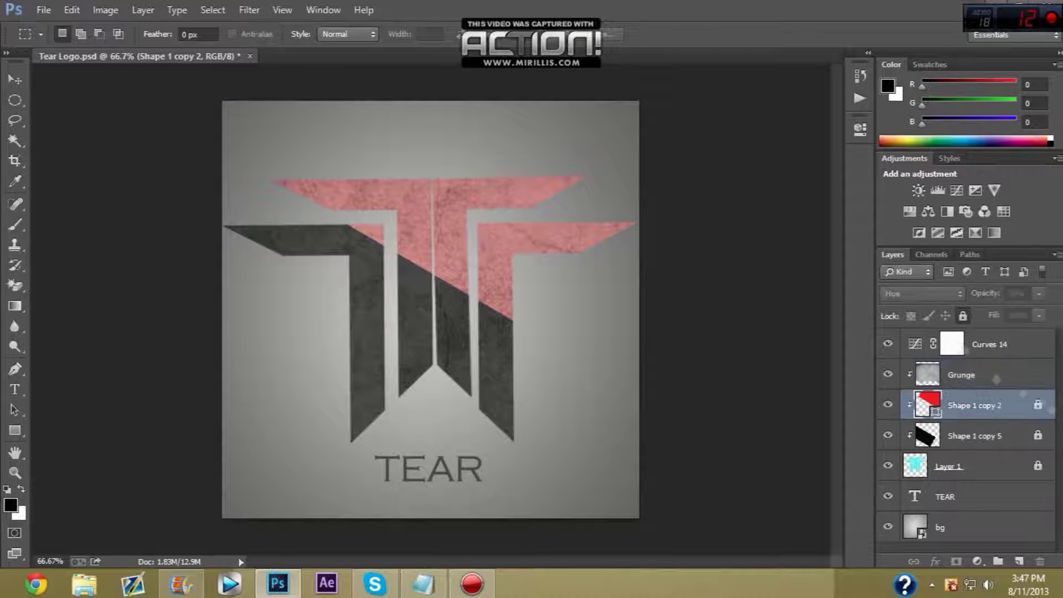
{"action": "left_click", "coordinate": [963, 316]}
{"action": "left_click", "coordinate": [980, 436]}
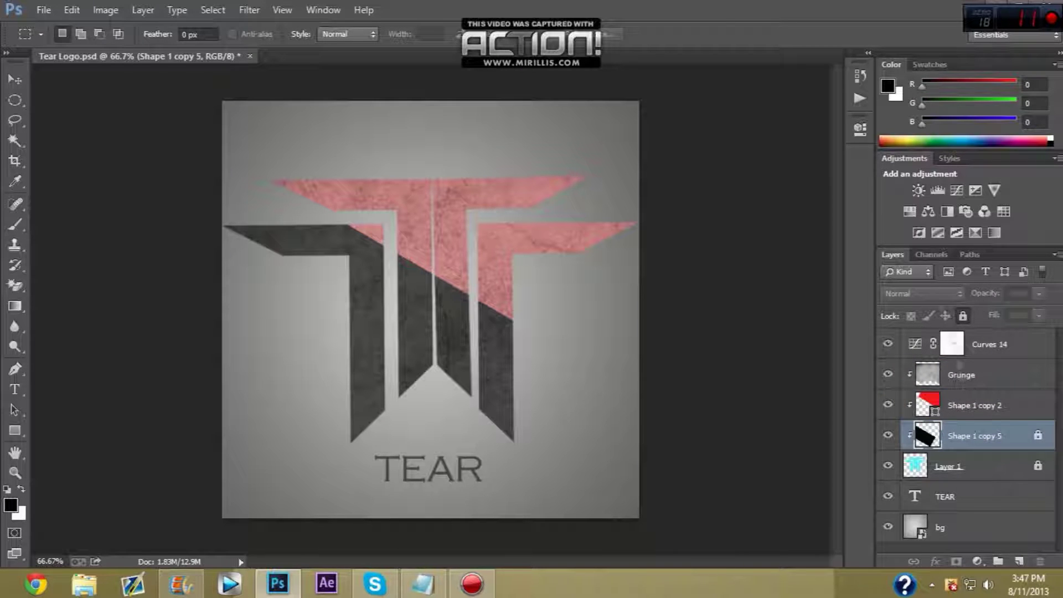
{"action": "left_click", "coordinate": [963, 316]}
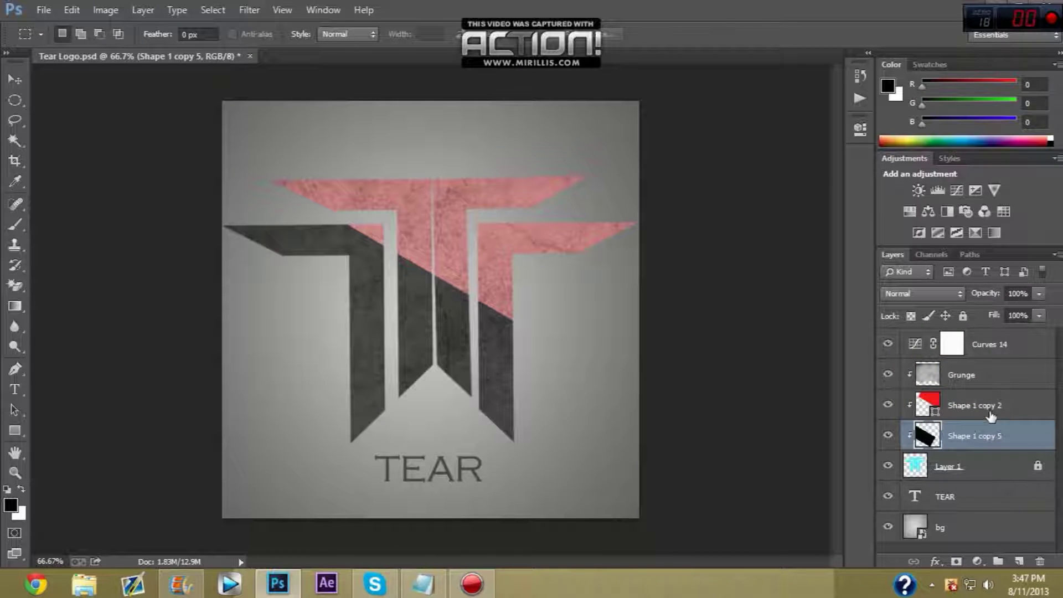
{"action": "key", "text": "Delete"}
{"action": "left_click", "coordinate": [991, 410]}
{"action": "key", "text": "Delete"}
{"action": "left_click", "coordinate": [968, 375]}
{"action": "key", "text": "Delete"}
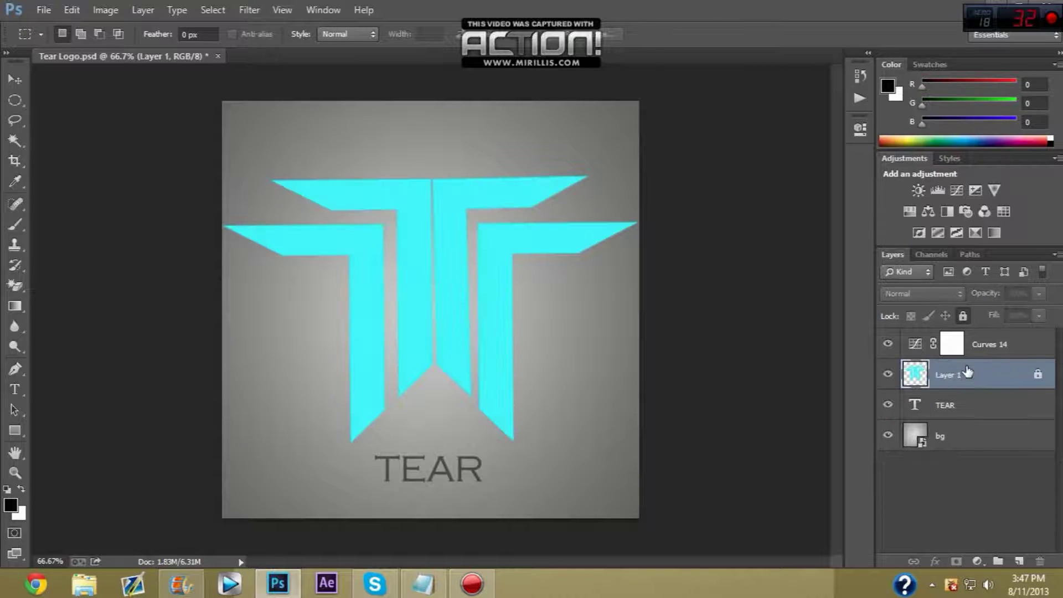
Replace the TEAR text with GENO and centre it beneath the T emblem
{"action": "left_click", "coordinate": [946, 406]}
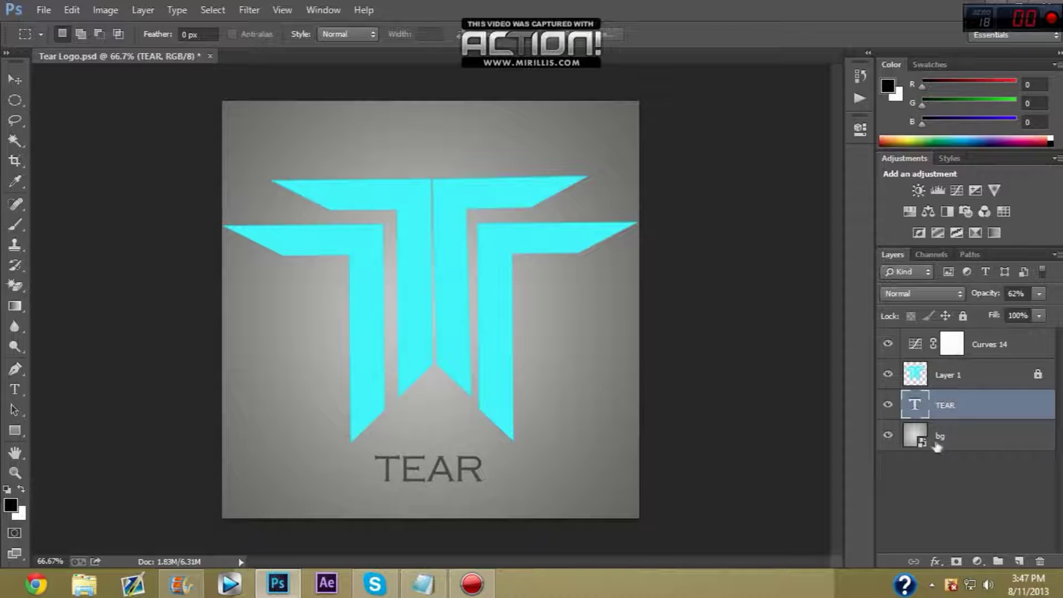
{"action": "double_click", "coordinate": [914, 405]}
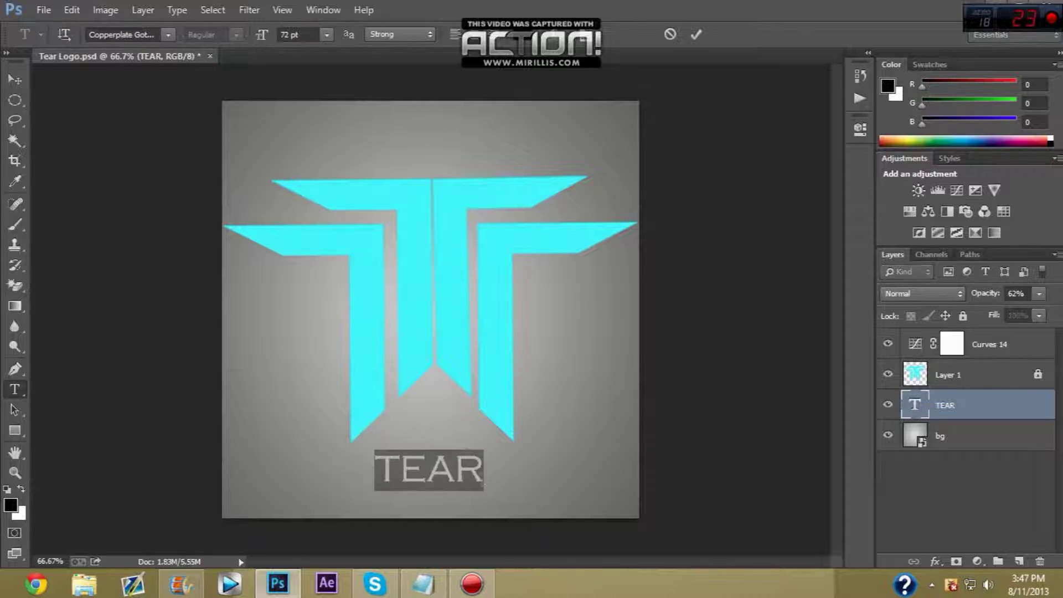
{"action": "left_click_drag", "start_coordinate": [499, 470], "coordinate": [510, 471]}
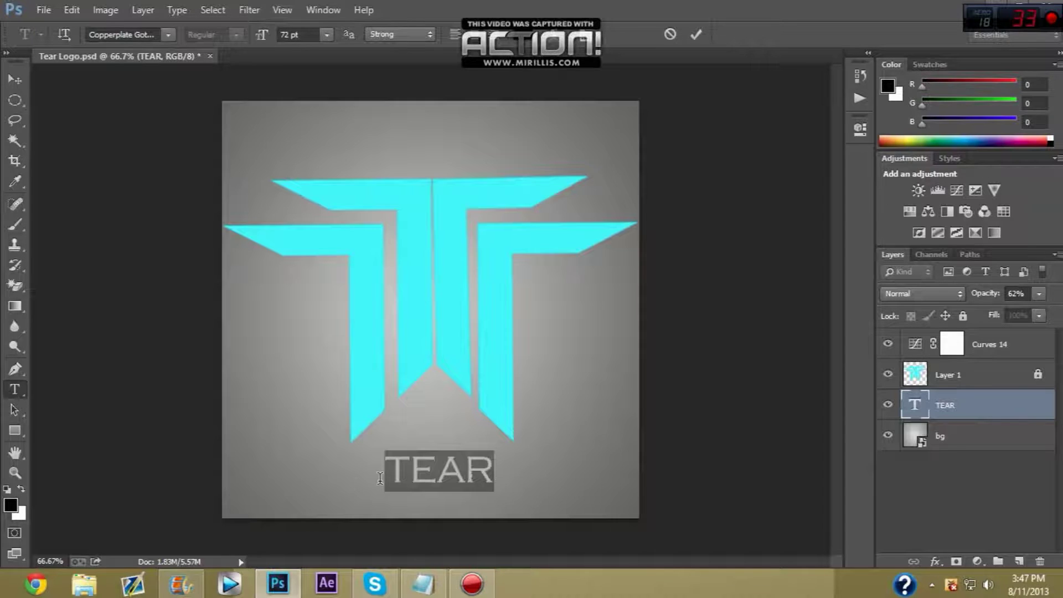
{"action": "key", "text": "BackSpace"}
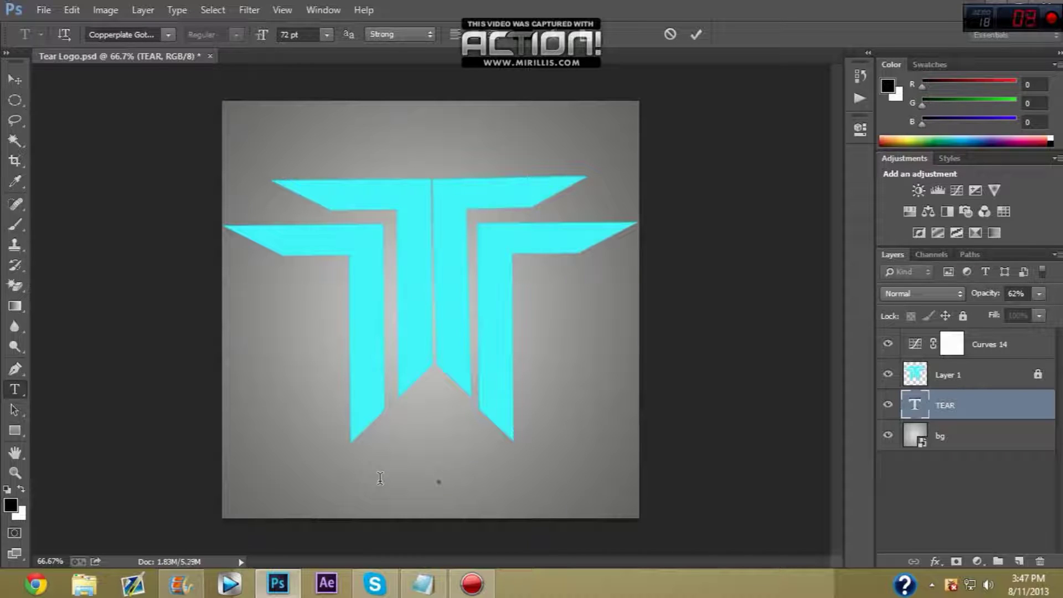
{"action": "type", "text": "GENO"}
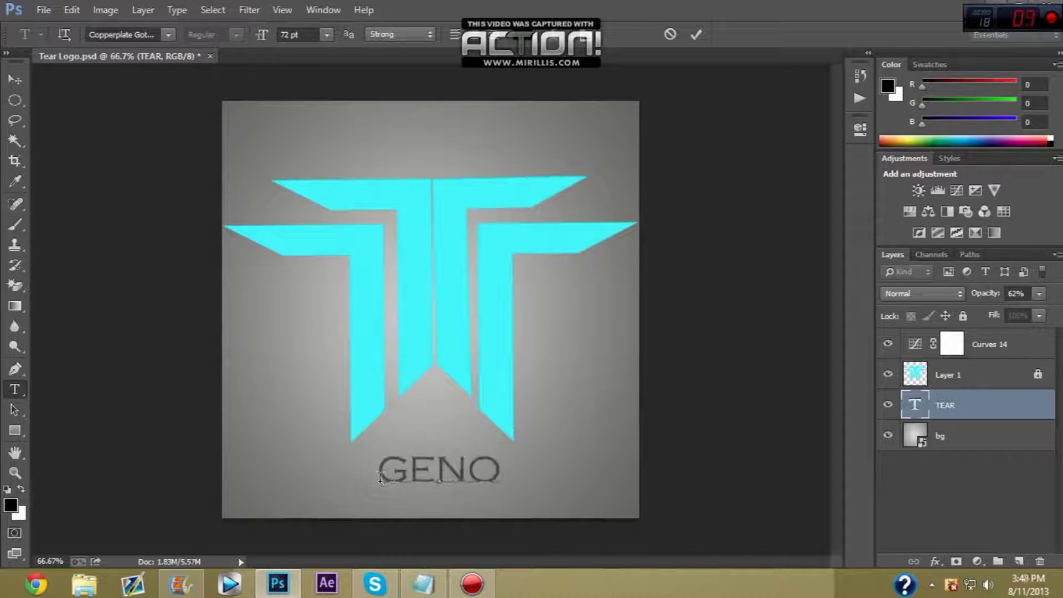
{"action": "left_click_drag", "start_coordinate": [312, 454], "coordinate": [307, 450]}
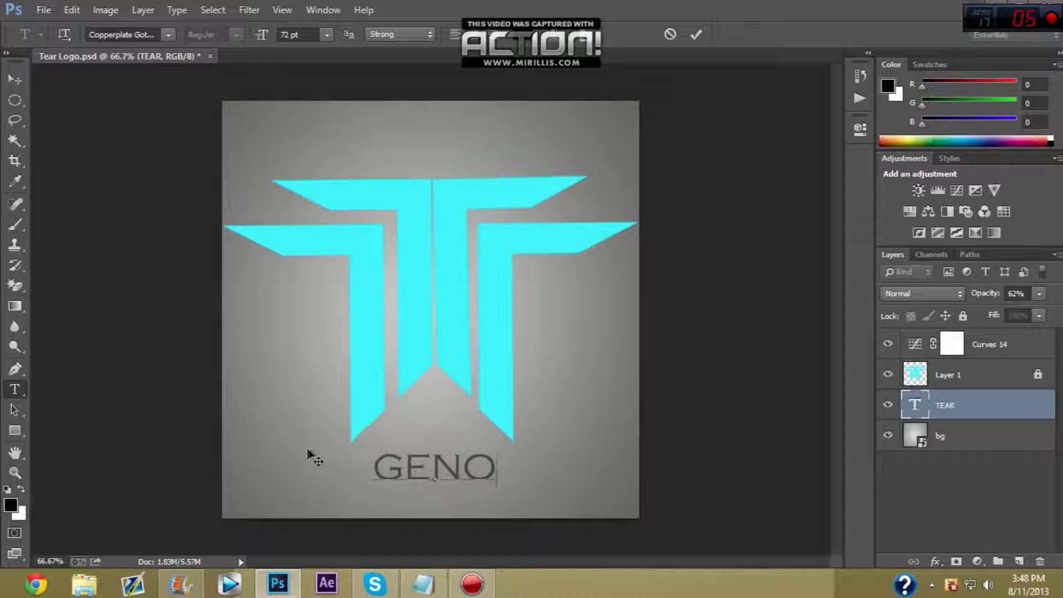
{"action": "key", "text": "ctrl+Return"}
Switch to the Rectangular Marquee tool and unlock the T emblem's Layer 1
{"action": "key", "text": "m"}
{"action": "key", "text": "Return"}
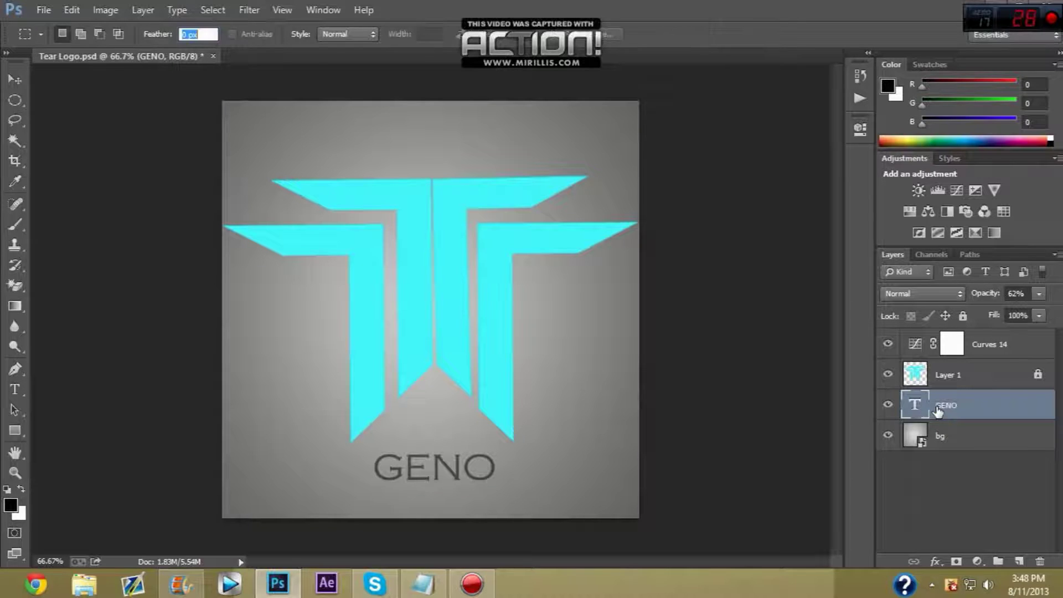
{"action": "left_click", "coordinate": [963, 378]}
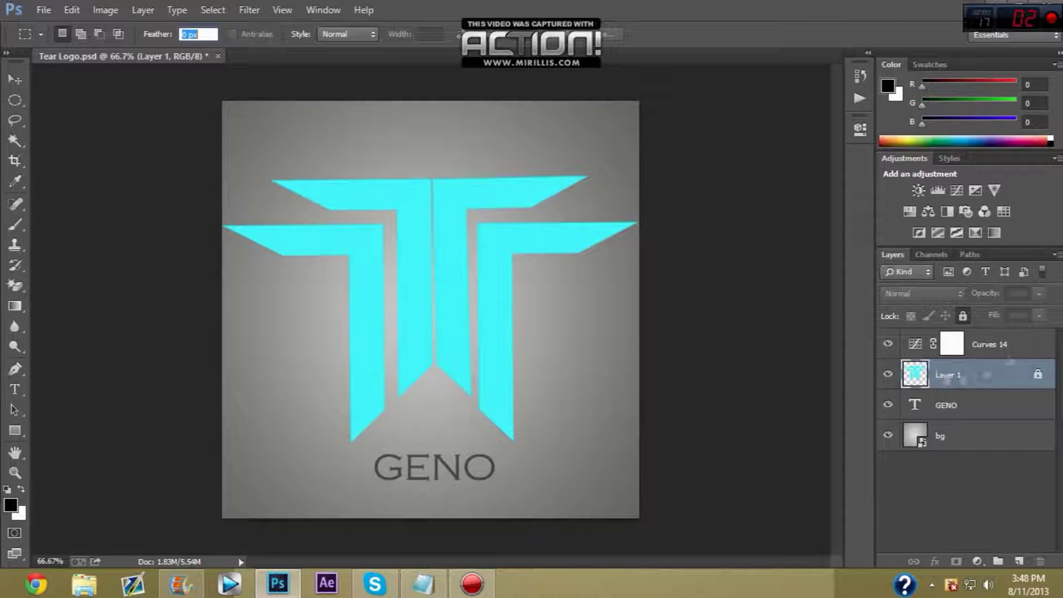
{"action": "left_click", "coordinate": [963, 315]}
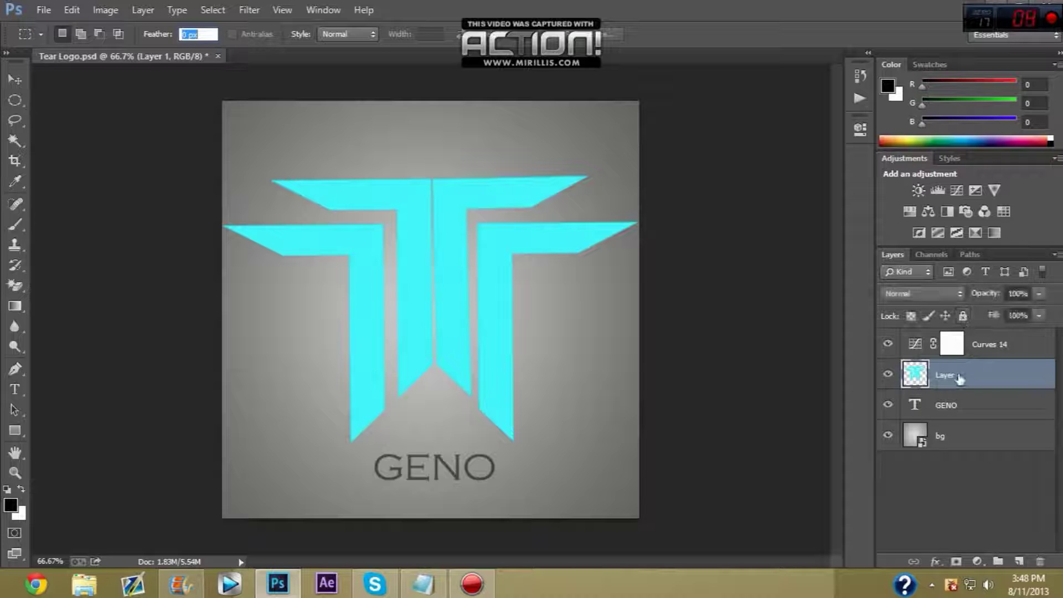
Place the cyborg image and stretch it from the canvas top to just above GENO
{"action": "left_click", "coordinate": [44, 10]}
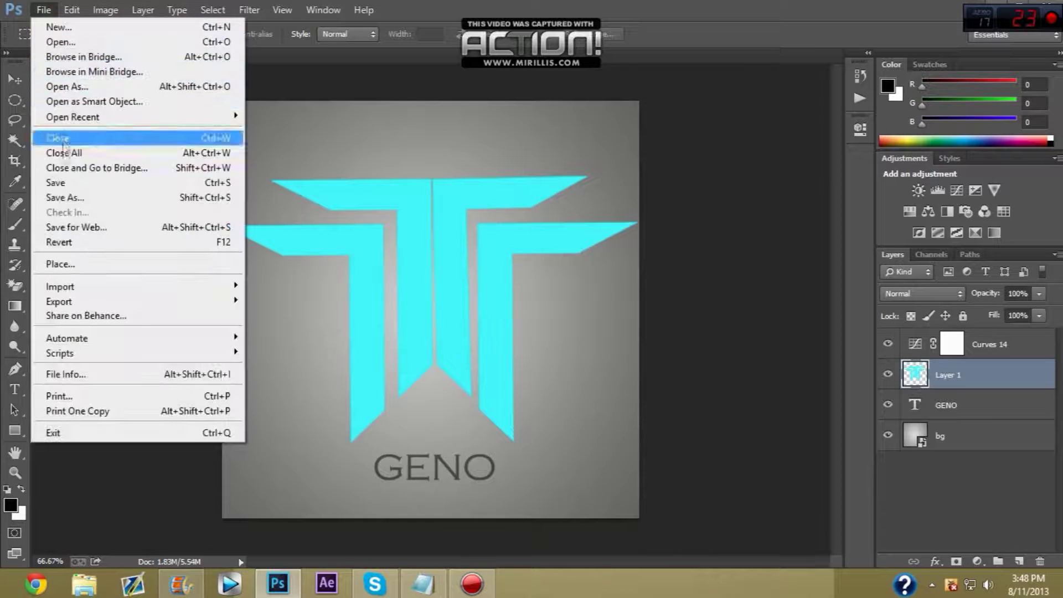
{"action": "left_click", "coordinate": [60, 264]}
{"action": "left_click", "coordinate": [692, 169]}
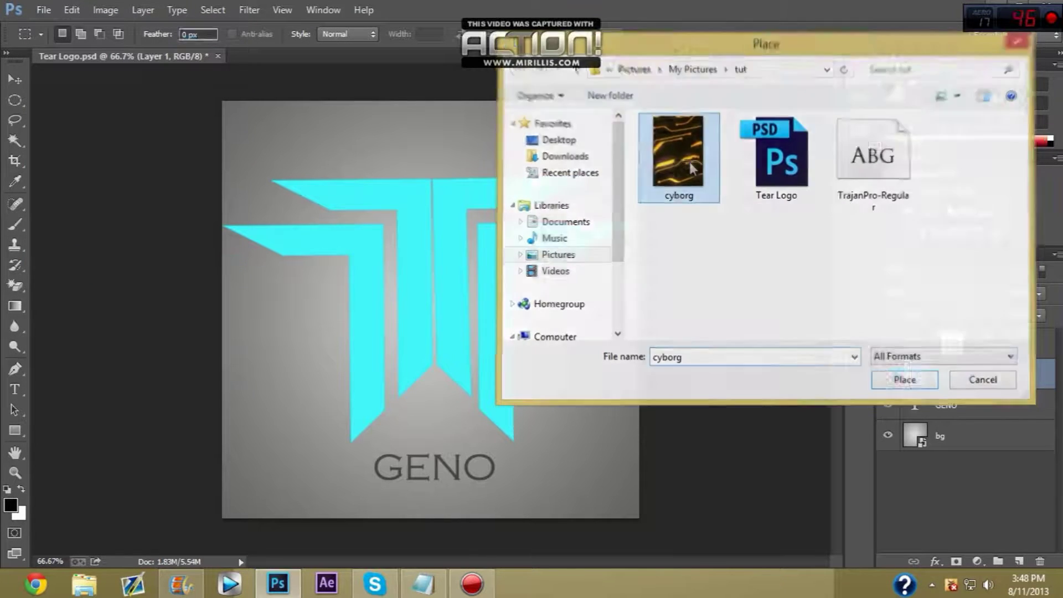
{"action": "double_click", "coordinate": [692, 169]}
{"action": "left_click_drag", "start_coordinate": [434, 306], "coordinate": [242, 196]}
{"action": "left_click_drag", "start_coordinate": [268, 228], "coordinate": [640, 453]}
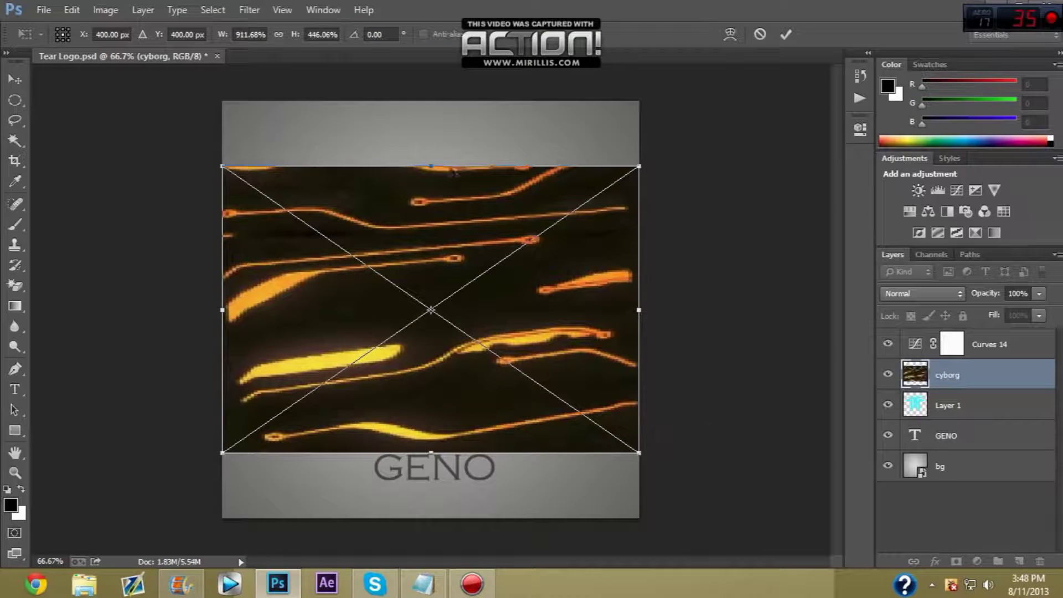
{"action": "left_click_drag", "start_coordinate": [431, 161], "coordinate": [431, 101]}
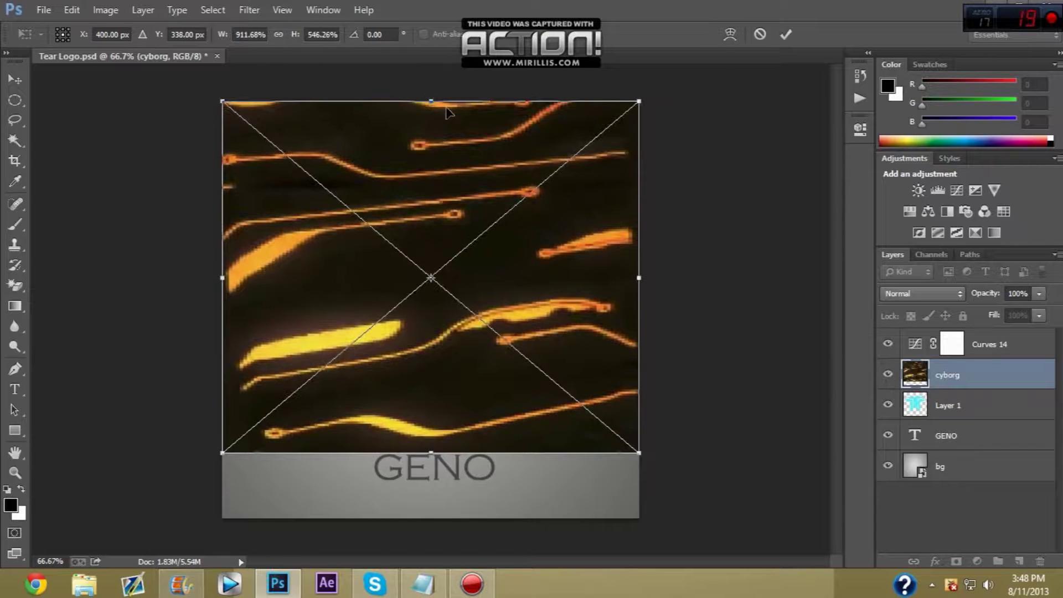
{"action": "key", "text": "Return"}
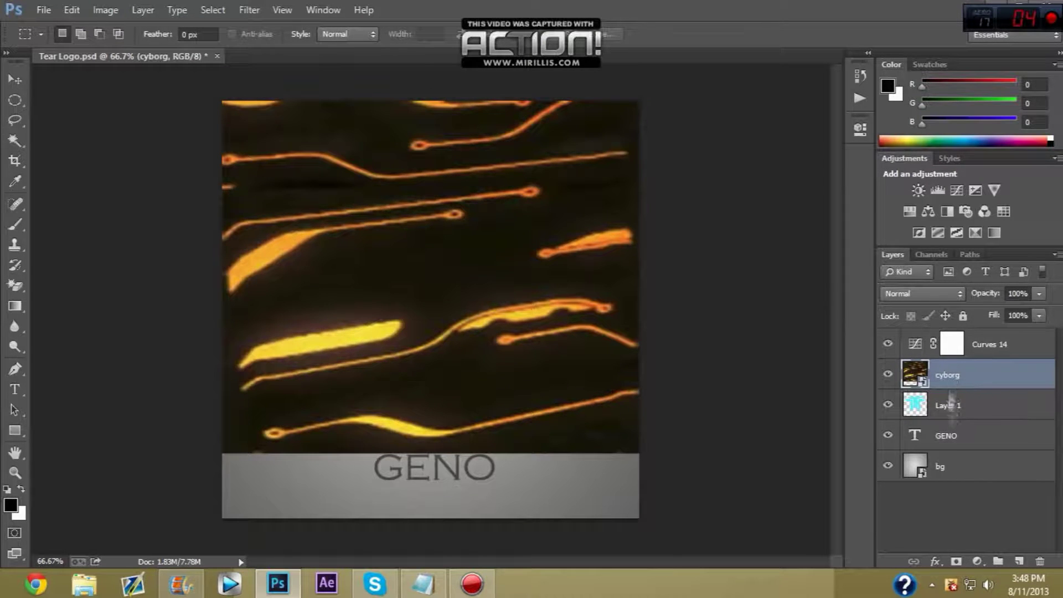
{"action": "right_click", "coordinate": [951, 368]}
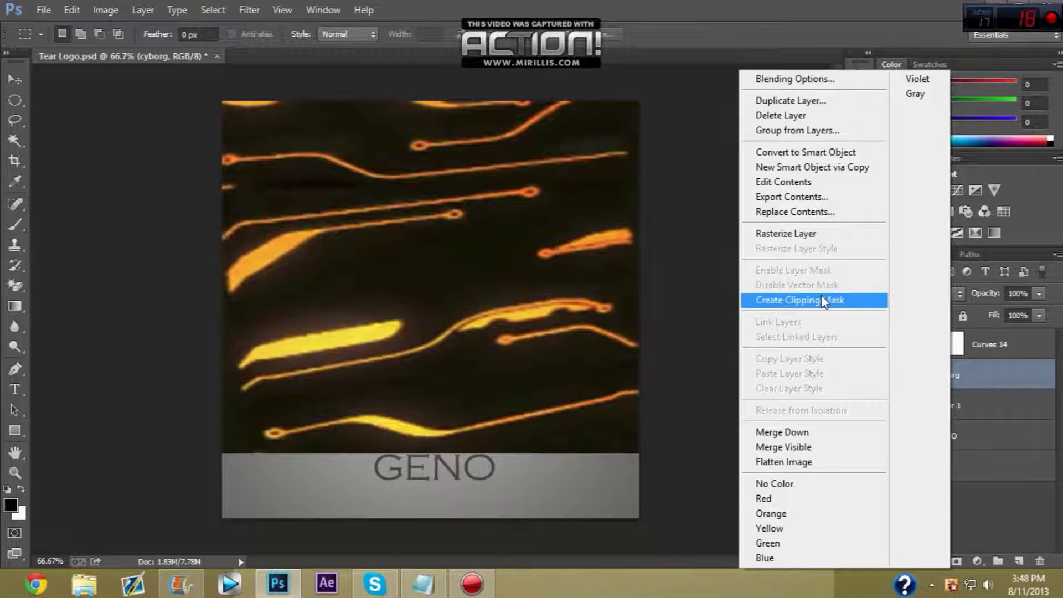
Make the cyborg layer a clipping mask of the T emblem layer
{"action": "right_click", "coordinate": [1022, 370]}
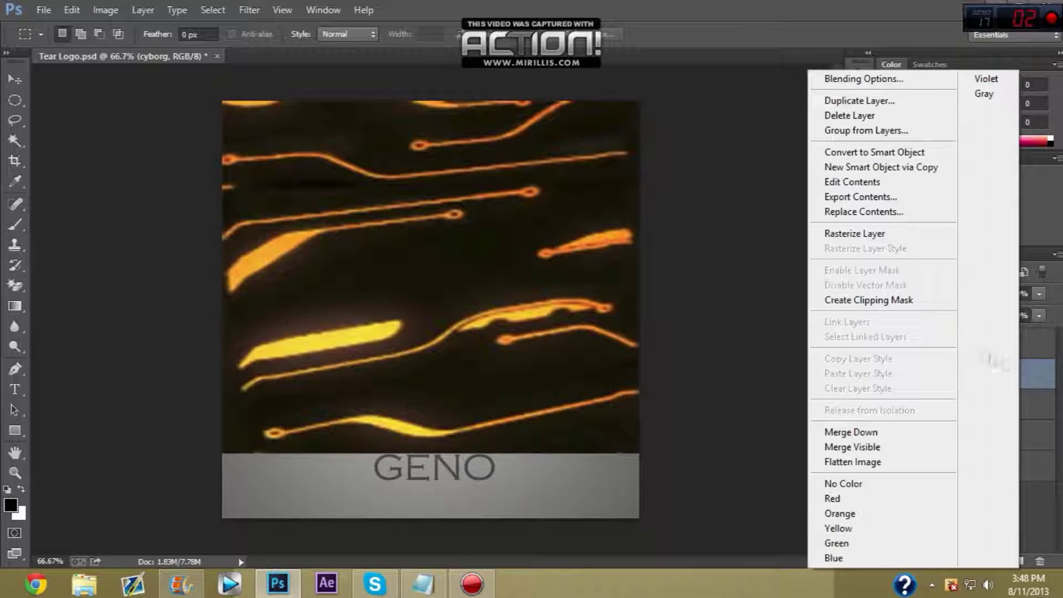
{"action": "left_click", "coordinate": [909, 300]}
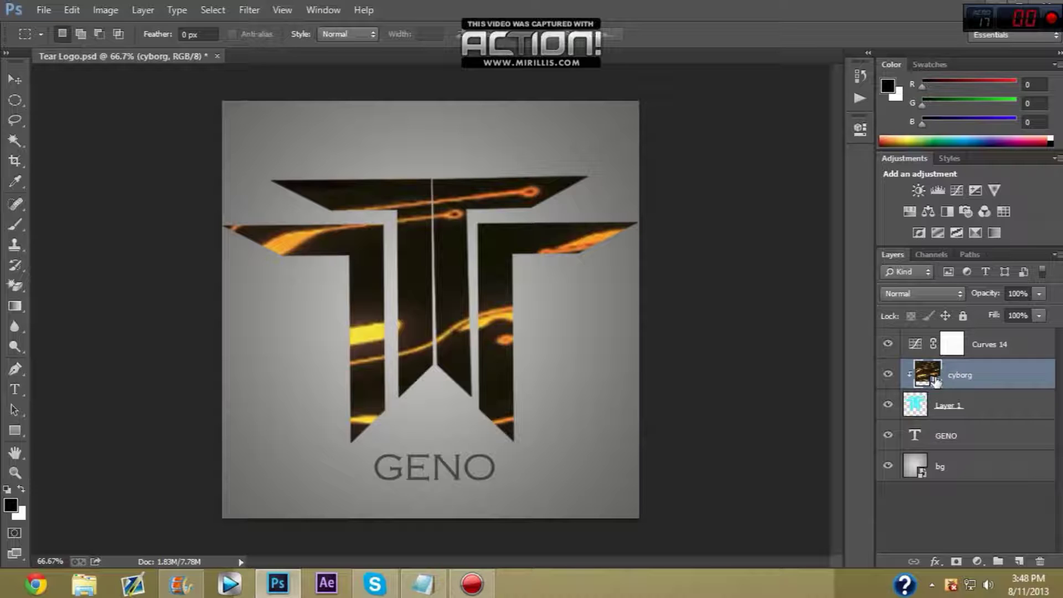
{"action": "left_click", "coordinate": [956, 441]}
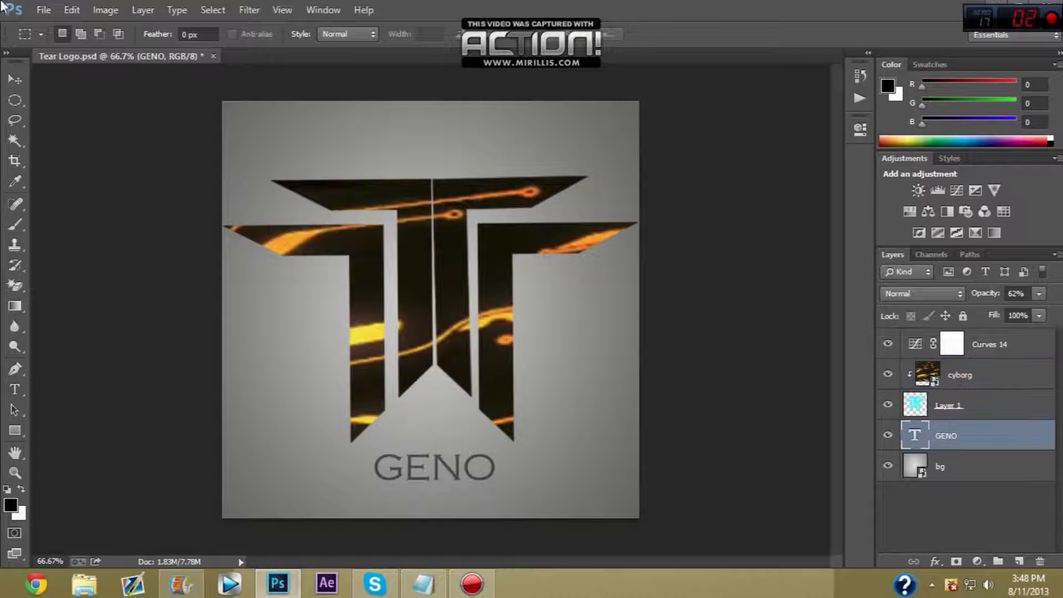
{"action": "left_click", "coordinate": [44, 10]}
{"action": "left_click", "coordinate": [61, 264]}
{"action": "left_click", "coordinate": [670, 157]}
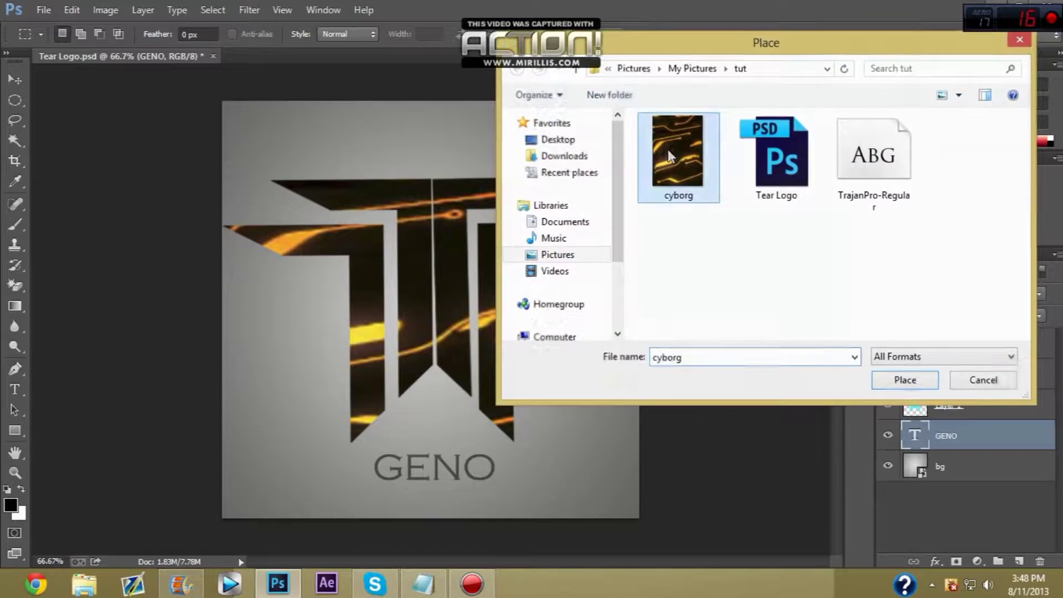
{"action": "double_click", "coordinate": [670, 157]}
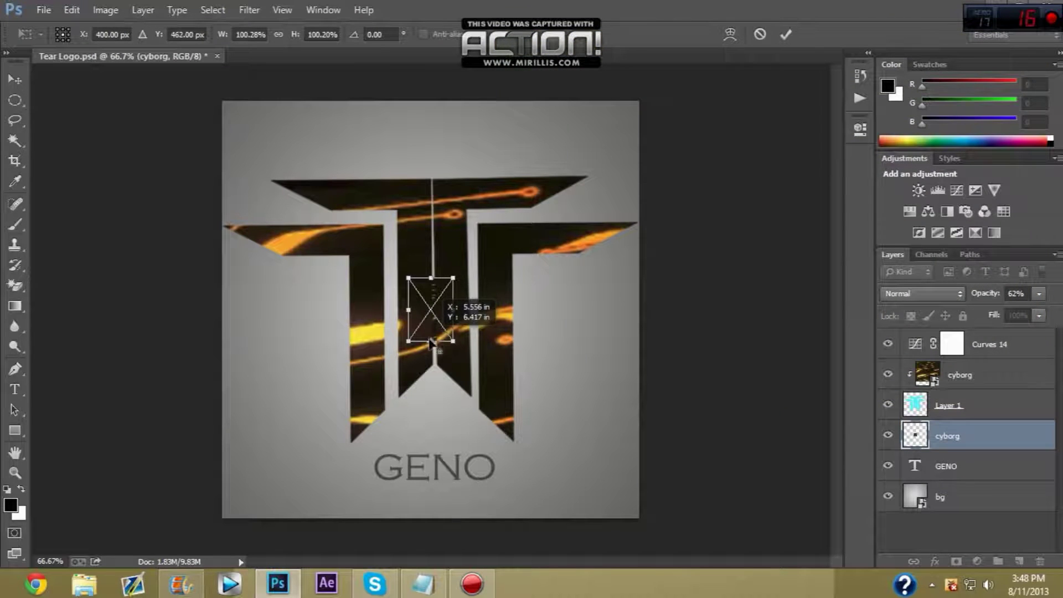
{"action": "left_click_drag", "start_coordinate": [450, 306], "coordinate": [504, 476]}
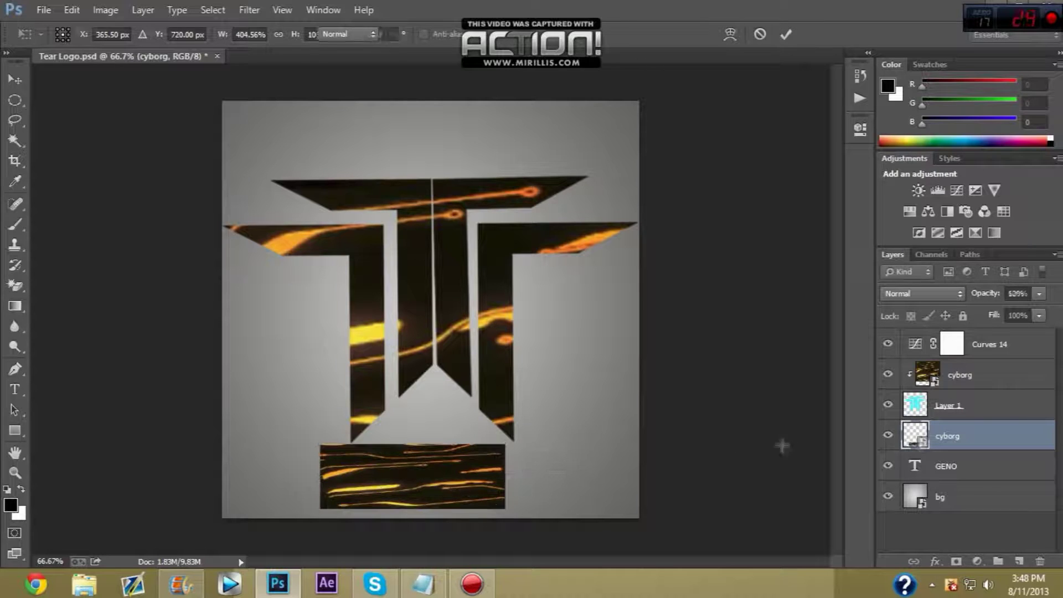
{"action": "key", "text": "Return"}
{"action": "right_click", "coordinate": [961, 436]}
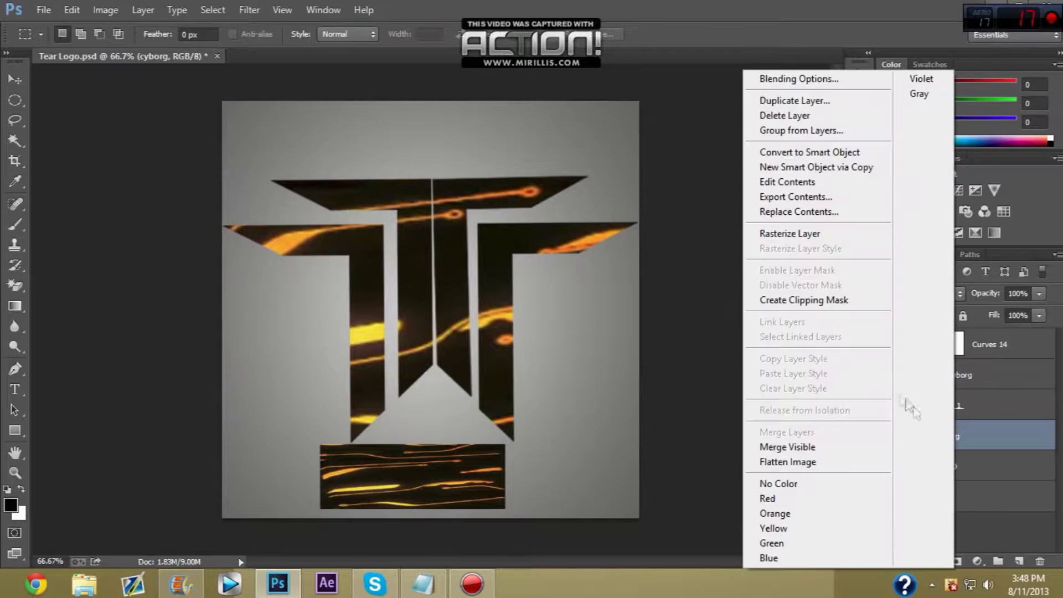
{"action": "left_click", "coordinate": [792, 302]}
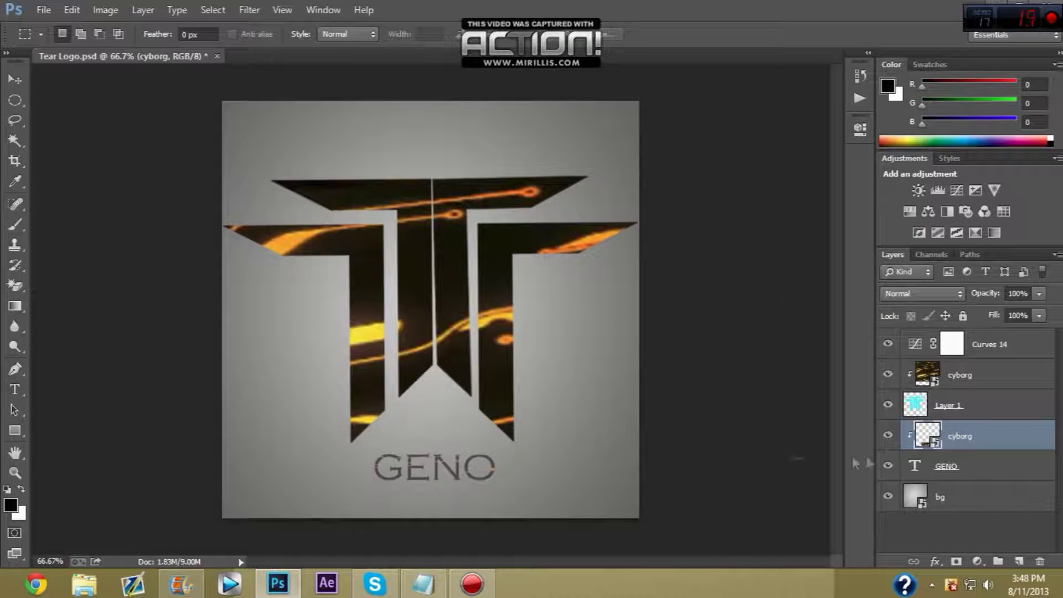
{"action": "key", "text": "Delete"}
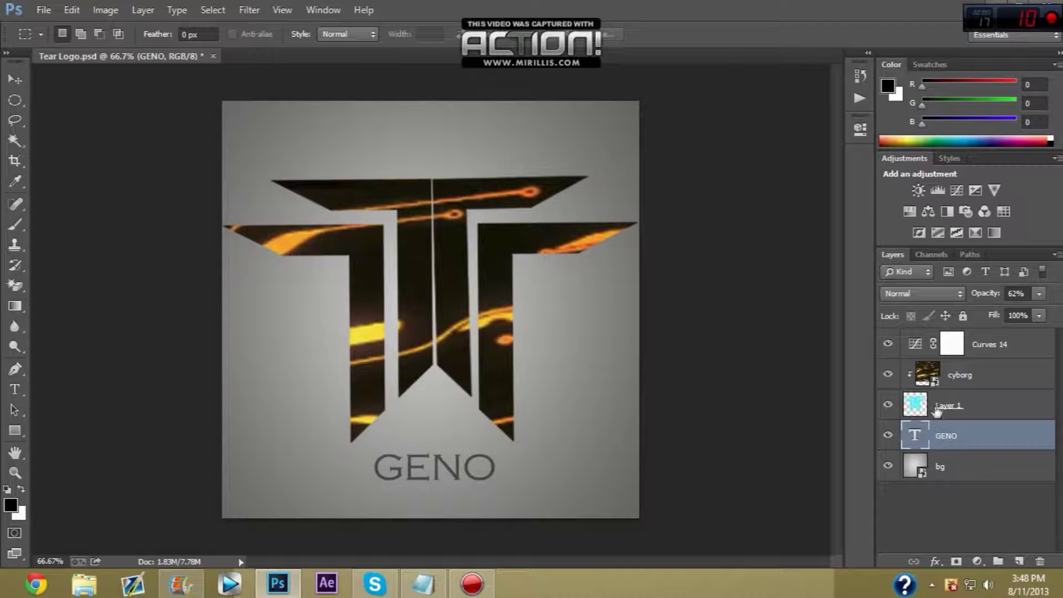
{"action": "left_click", "coordinate": [998, 408]}
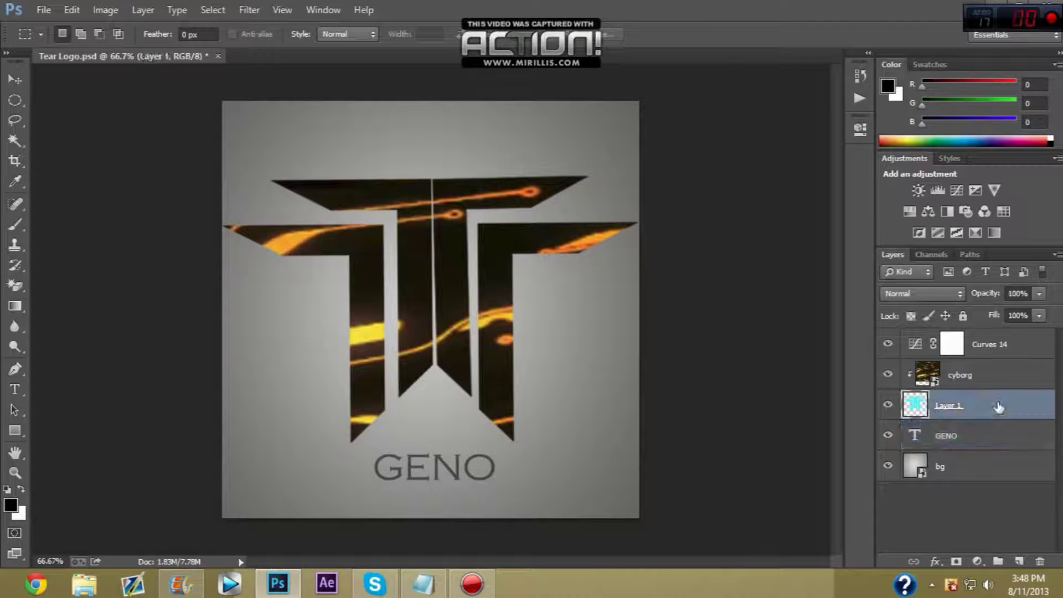
{"action": "left_click", "coordinate": [956, 378]}
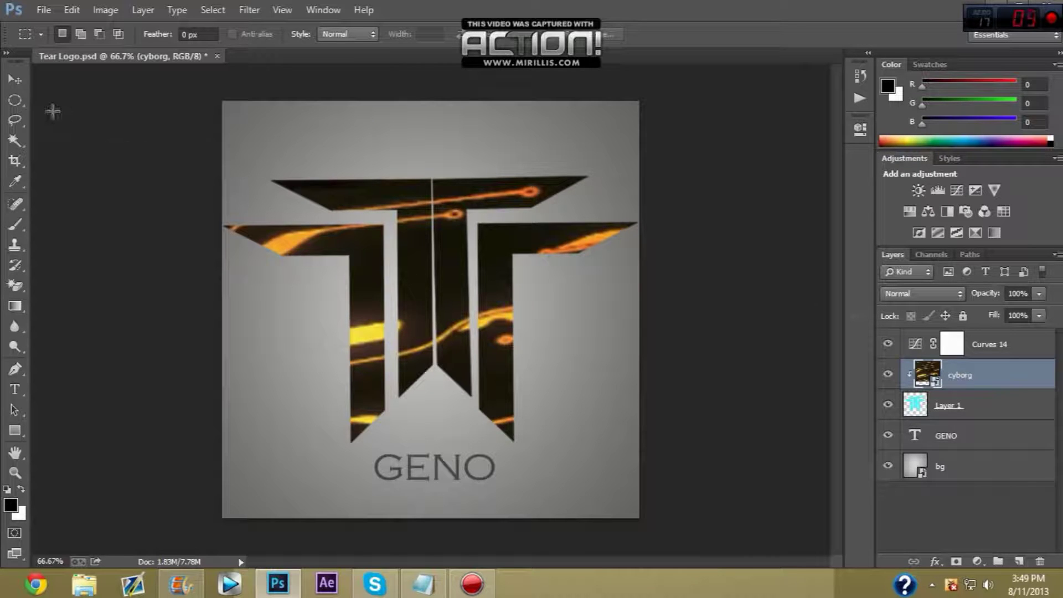
Nudge the circuit image within the T, then check the Curves 14, GENO and bg layers
{"action": "left_click", "coordinate": [14, 79]}
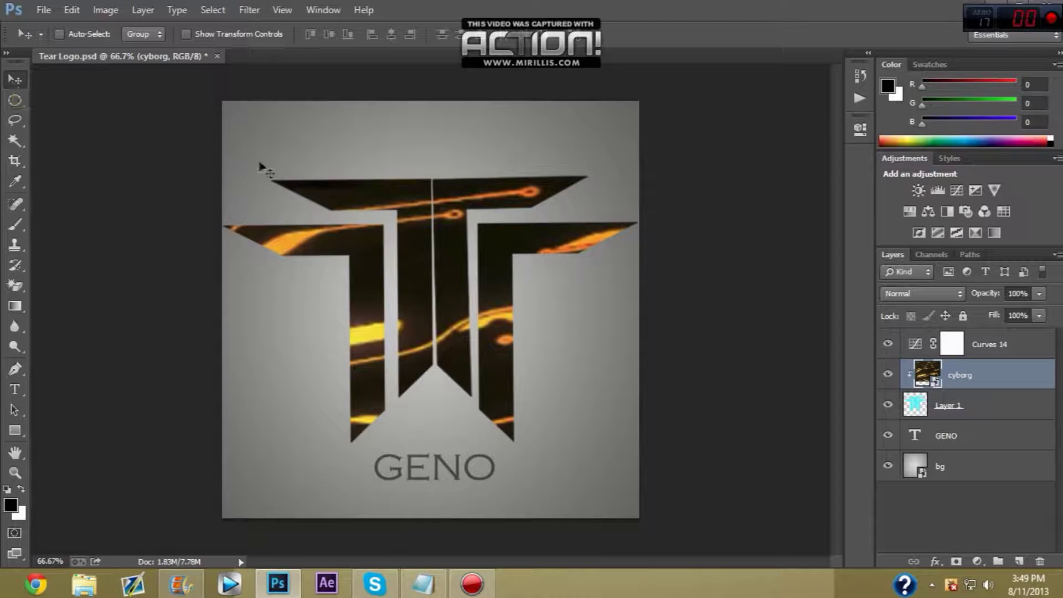
{"action": "left_click_drag", "start_coordinate": [173, 126], "coordinate": [174, 114]}
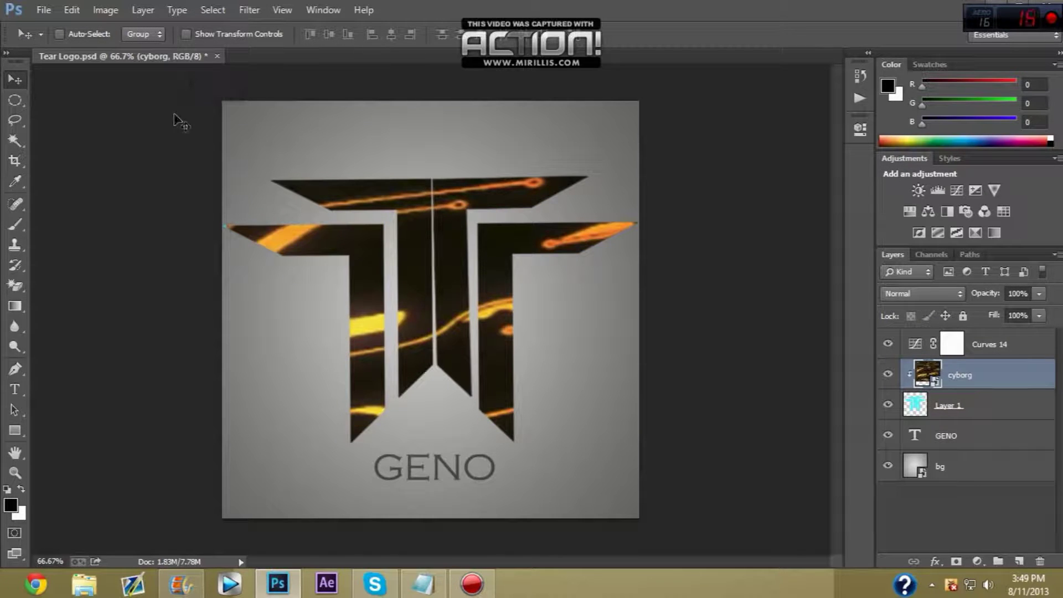
{"action": "left_click", "coordinate": [978, 355]}
{"action": "left_click", "coordinate": [949, 438]}
{"action": "left_click", "coordinate": [952, 468]}
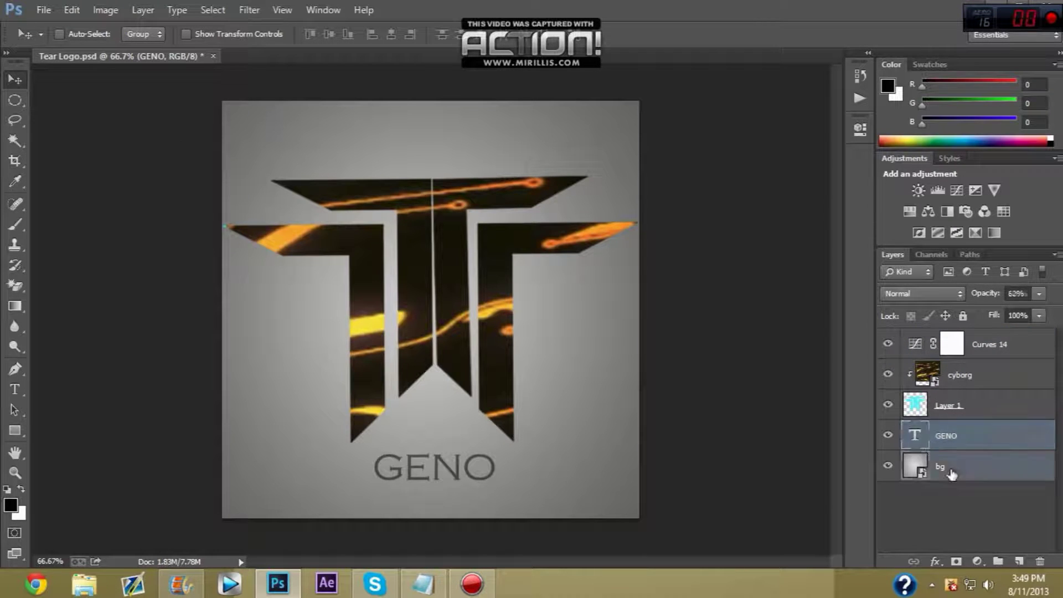
{"action": "left_click", "coordinate": [949, 438]}
{"action": "left_click", "coordinate": [958, 458]}
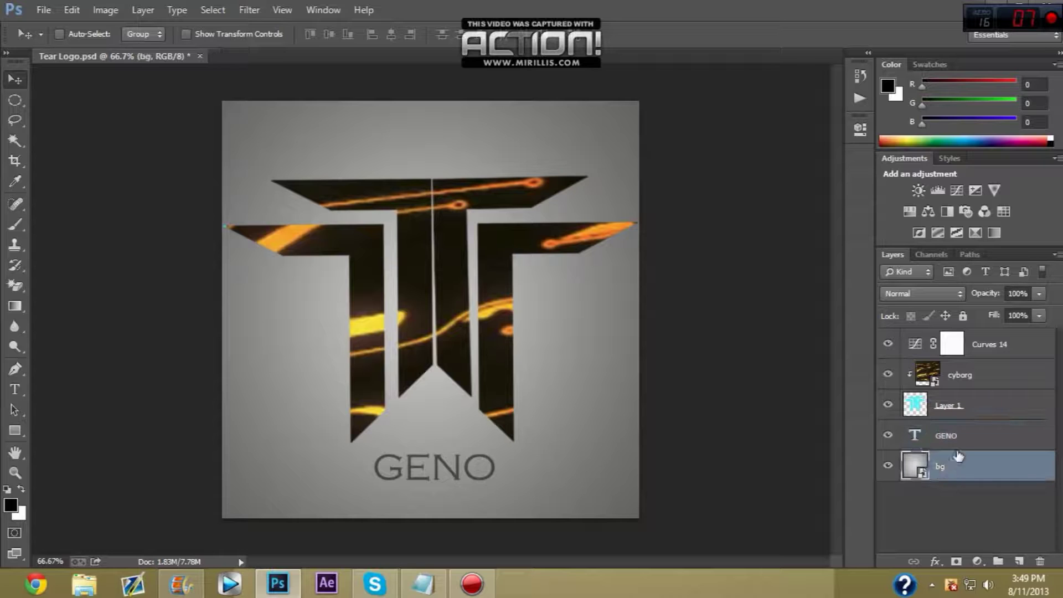
{"action": "left_click", "coordinate": [951, 441]}
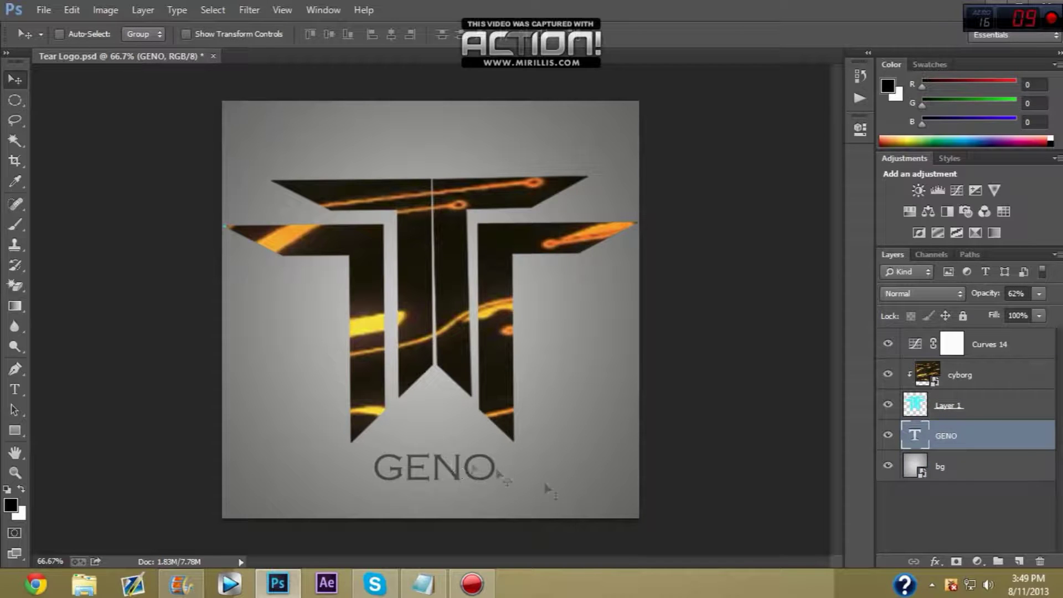
{"action": "left_click", "coordinate": [950, 471]}
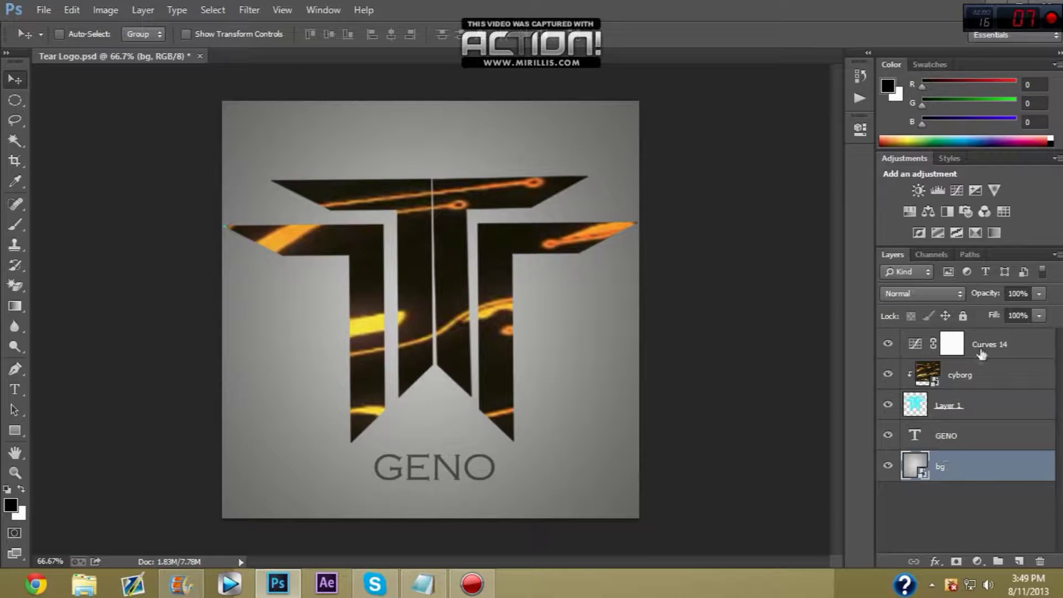
{"action": "left_click", "coordinate": [977, 349]}
Save the logo as a JPEG named tear in the tut folder
{"action": "left_click", "coordinate": [44, 10]}
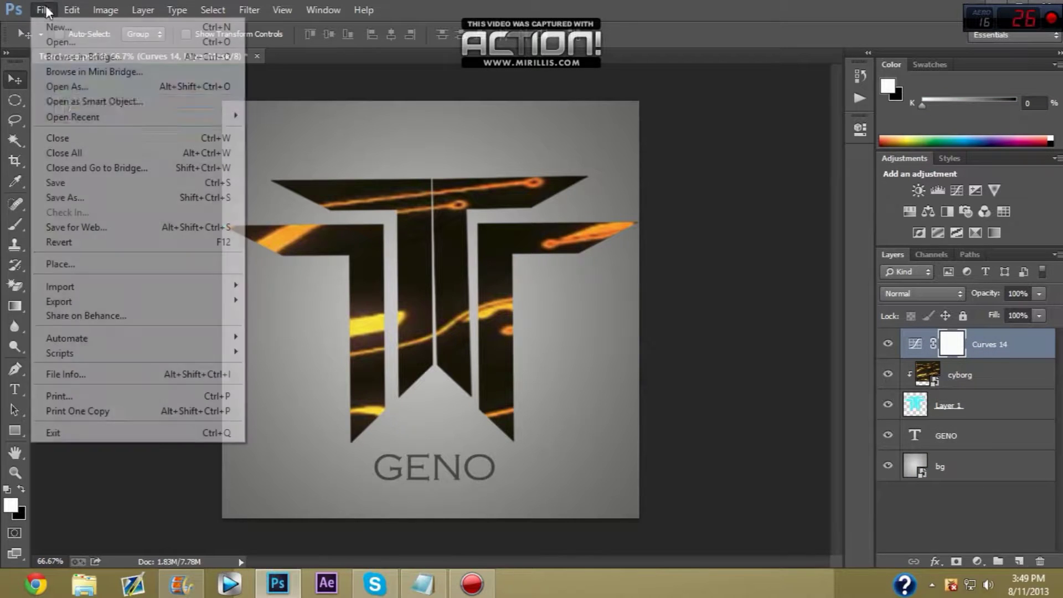
{"action": "left_click", "coordinate": [71, 198]}
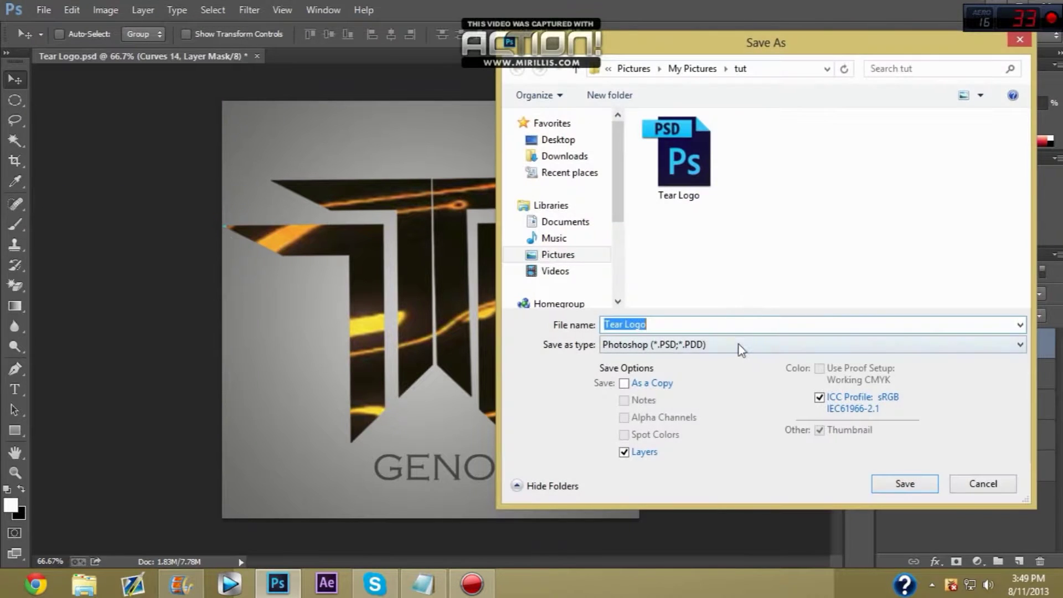
{"action": "left_click", "coordinate": [738, 344]}
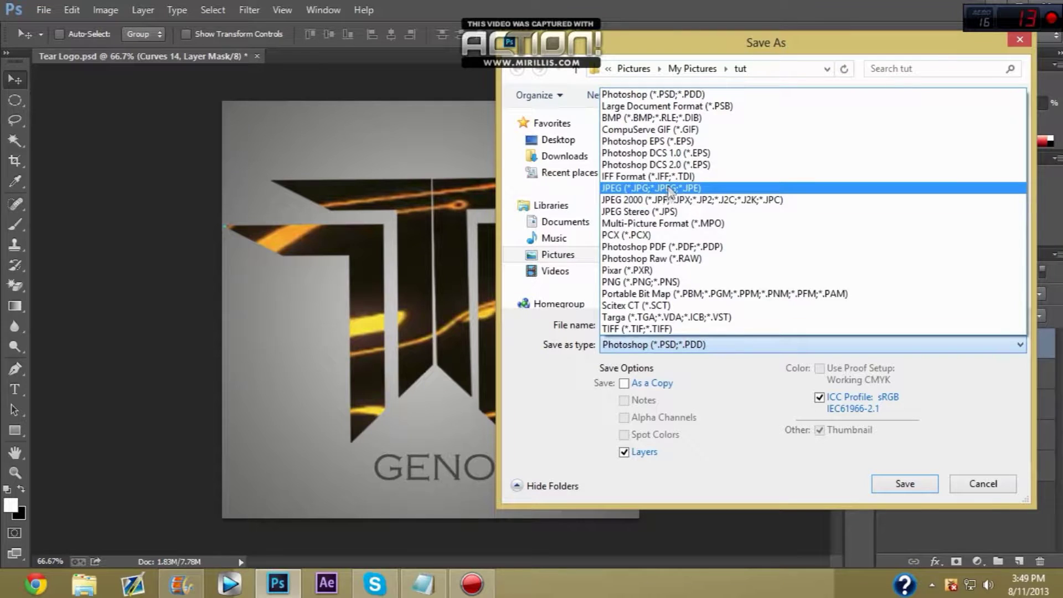
{"action": "left_click", "coordinate": [669, 188]}
{"action": "left_click", "coordinate": [669, 322]}
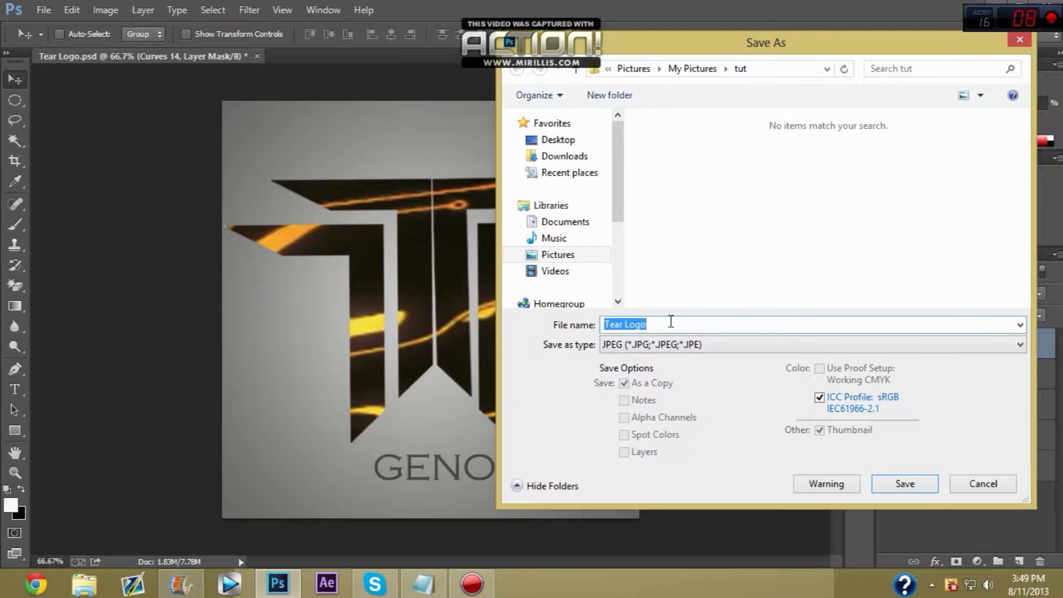
{"action": "key", "text": "BackSpace"}
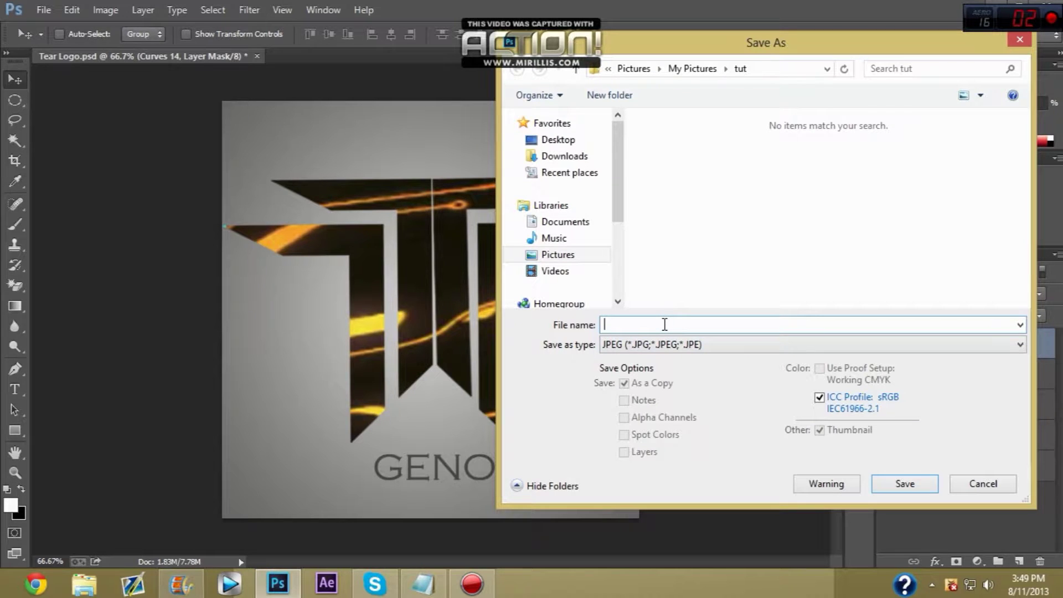
{"action": "type", "text": "tear"}
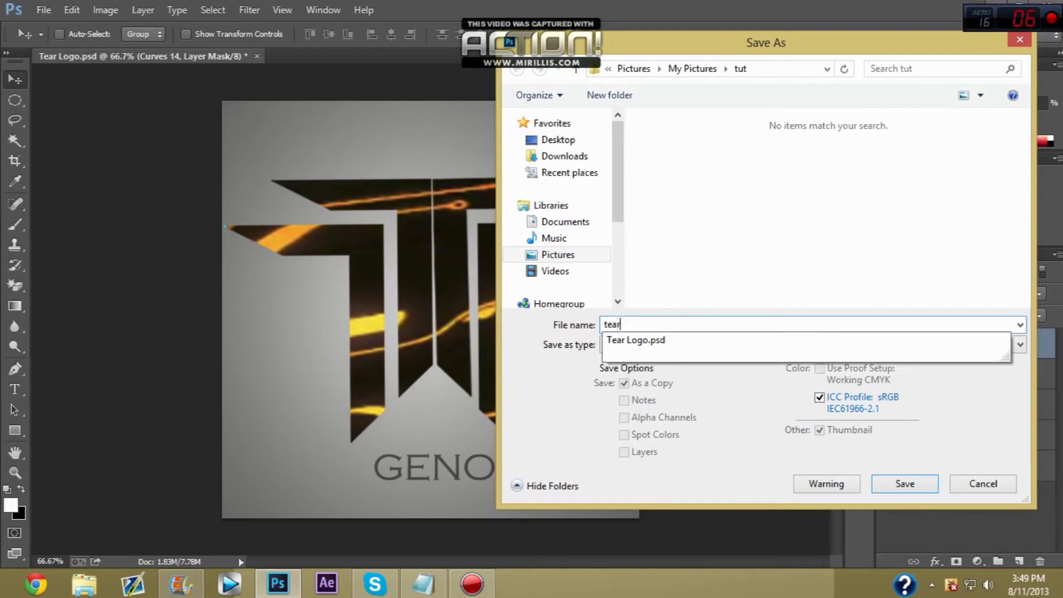
{"action": "key", "text": "Return"}
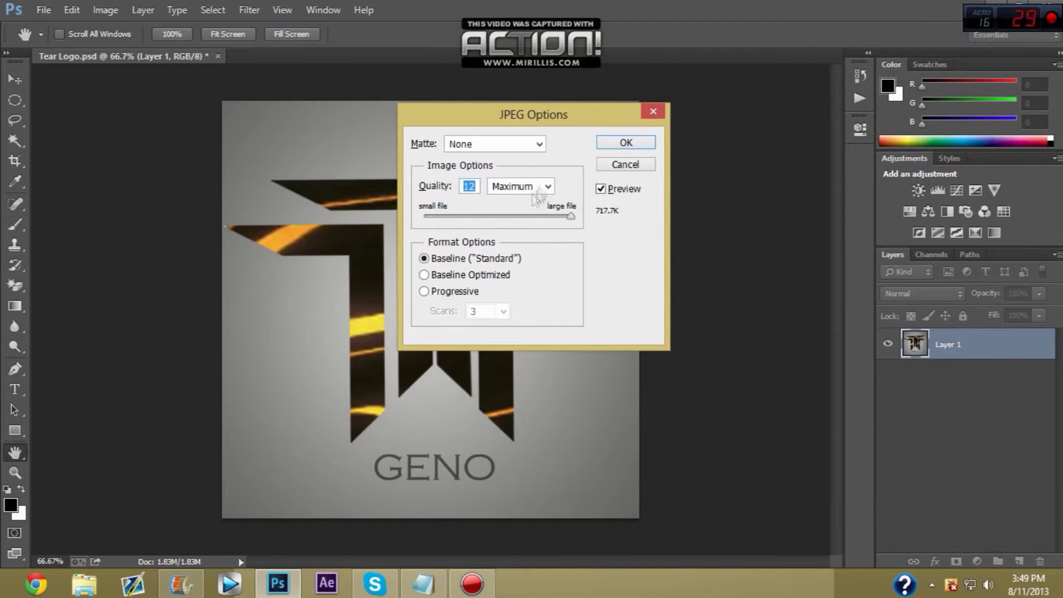
Confirm JPEG Options at Quality 12 (Maximum) with Matte None to finish saving
{"action": "left_click", "coordinate": [478, 185]}
{"action": "left_click", "coordinate": [550, 187]}
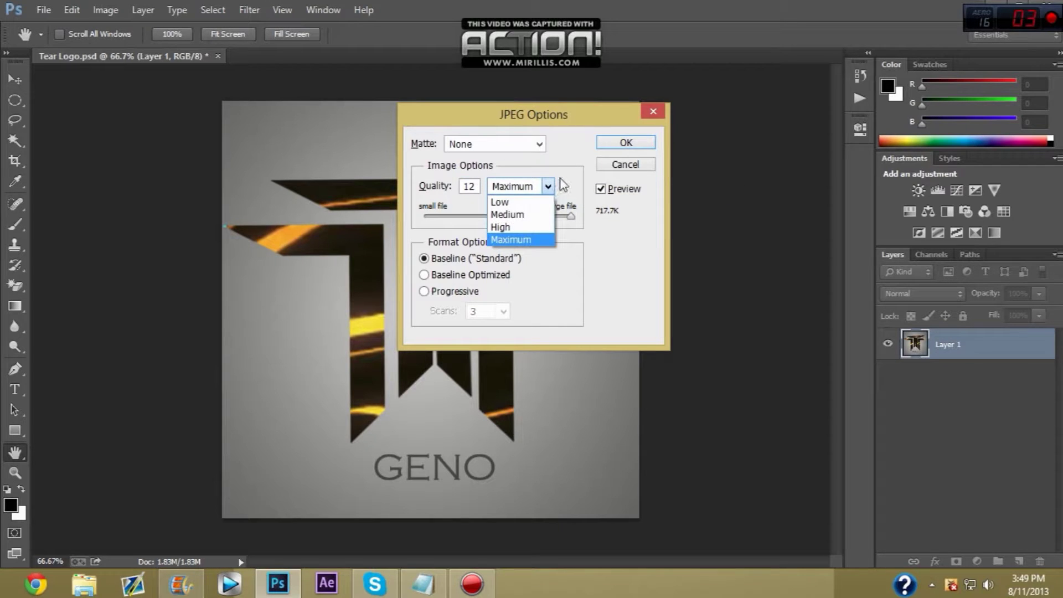
{"action": "left_click", "coordinate": [554, 186]}
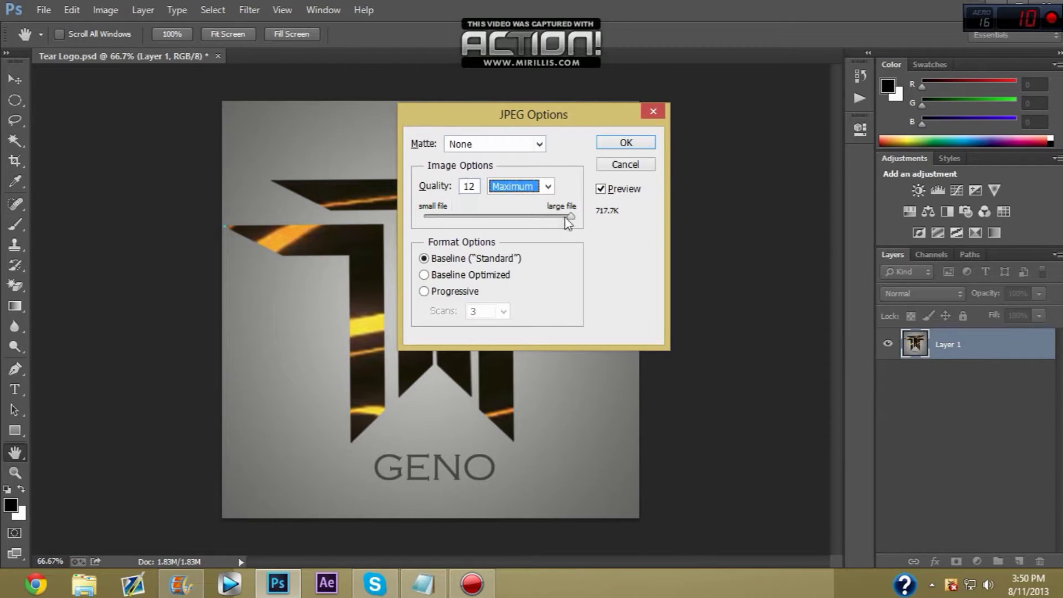
{"action": "left_click", "coordinate": [548, 186]}
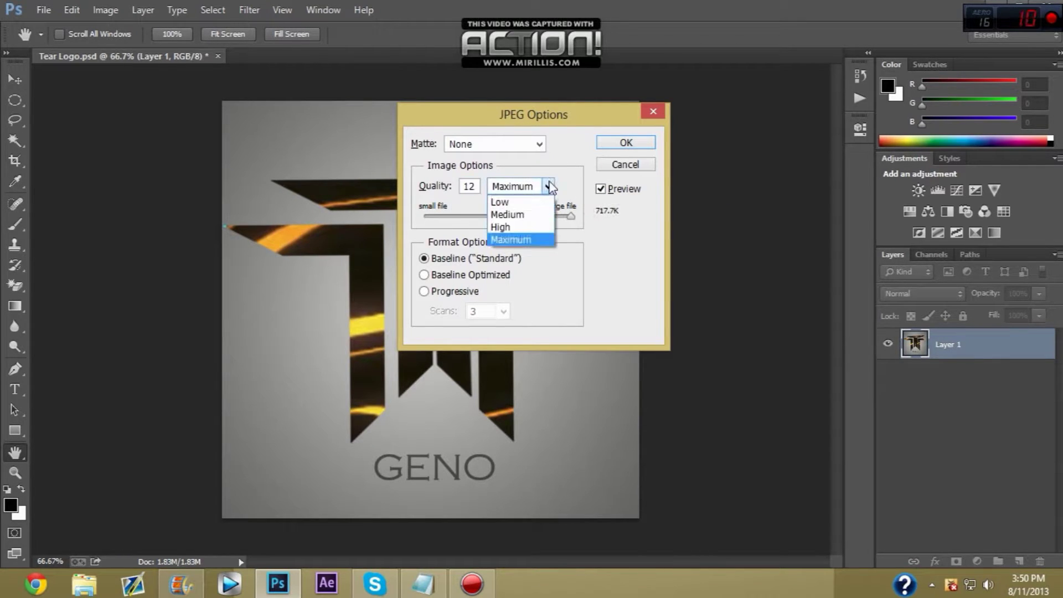
{"action": "left_click", "coordinate": [520, 242]}
{"action": "key", "text": "shift+Tab"}
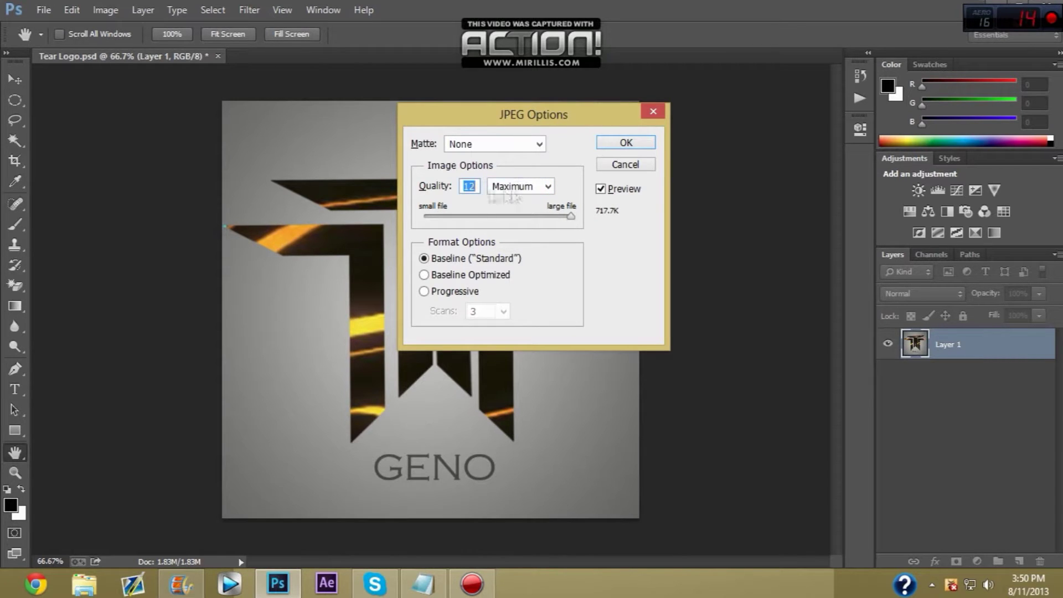
{"action": "left_click", "coordinate": [538, 145]}
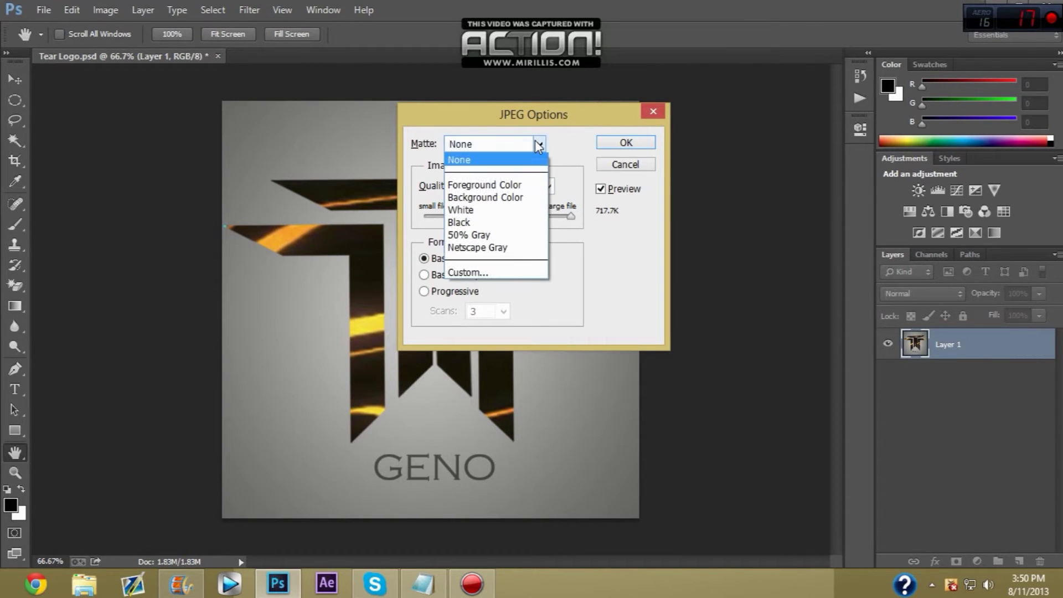
{"action": "left_click", "coordinate": [539, 145]}
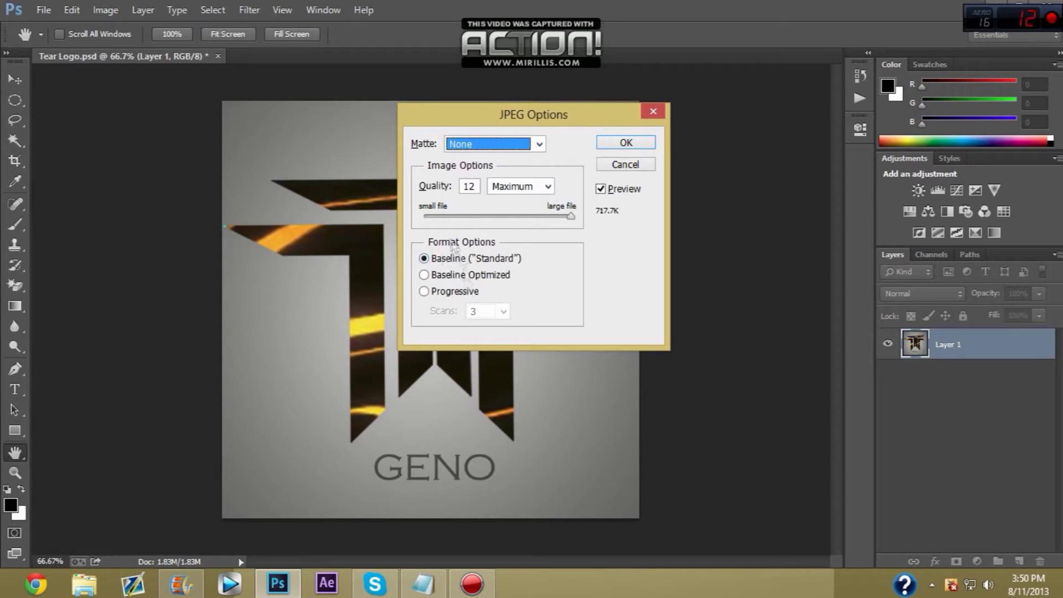
{"action": "left_click", "coordinate": [625, 144]}
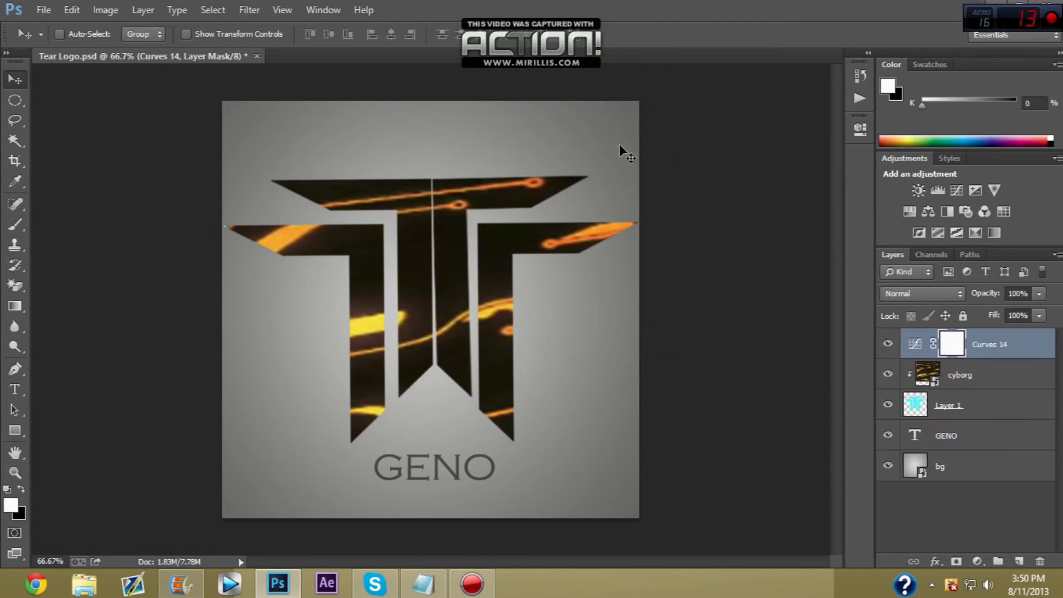